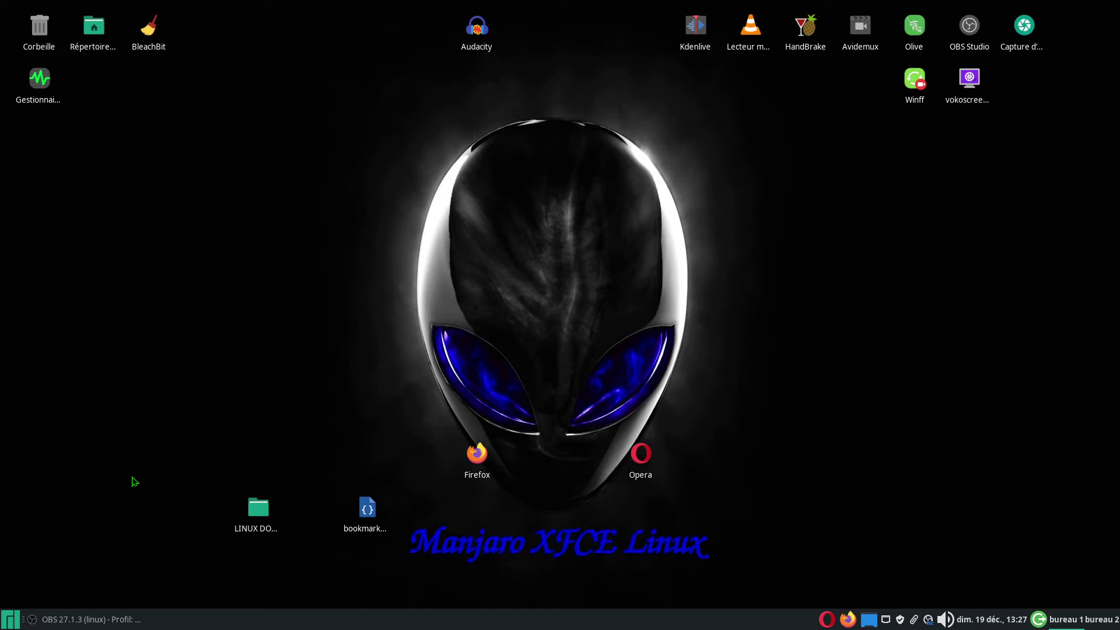
- Launch Configuration du pare-feu from the Whisker menu and authenticate with the account password
click(11, 621)
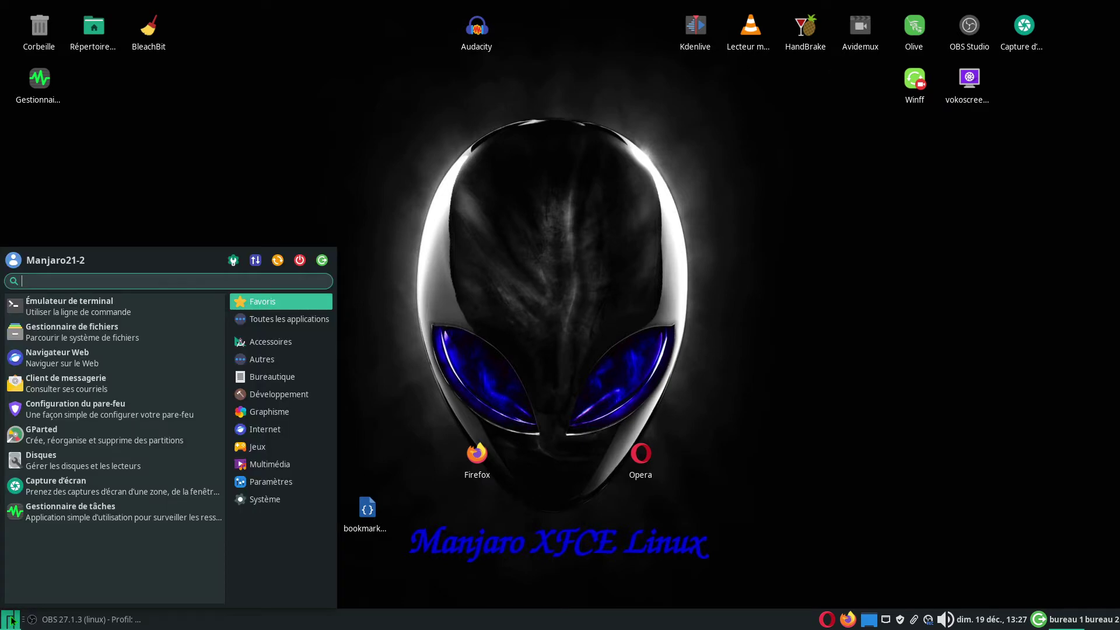
click(84, 412)
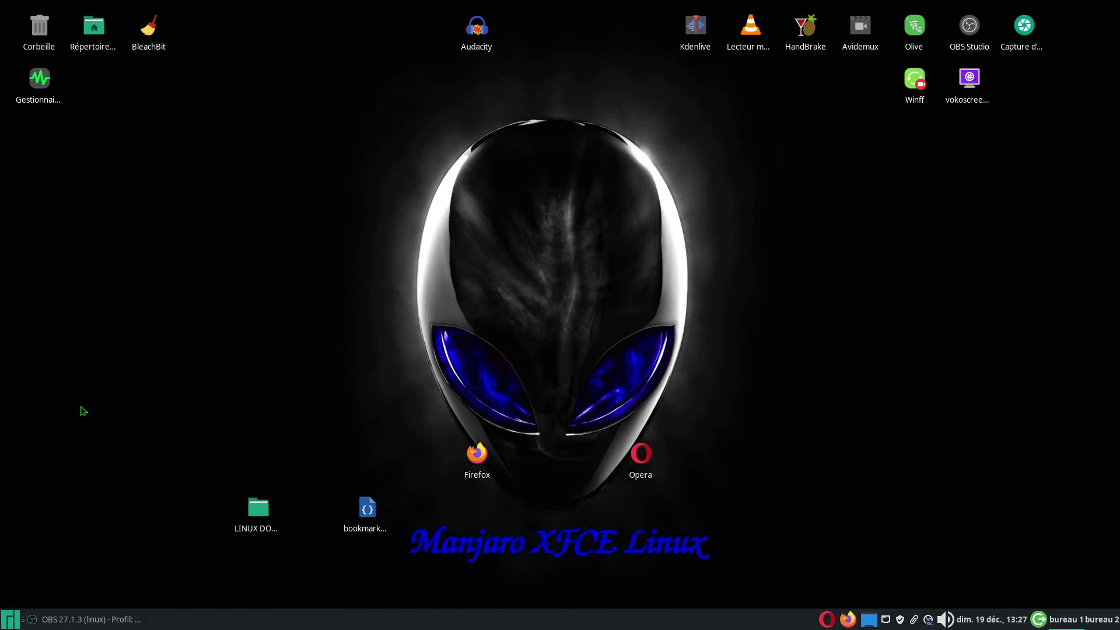
text(a)
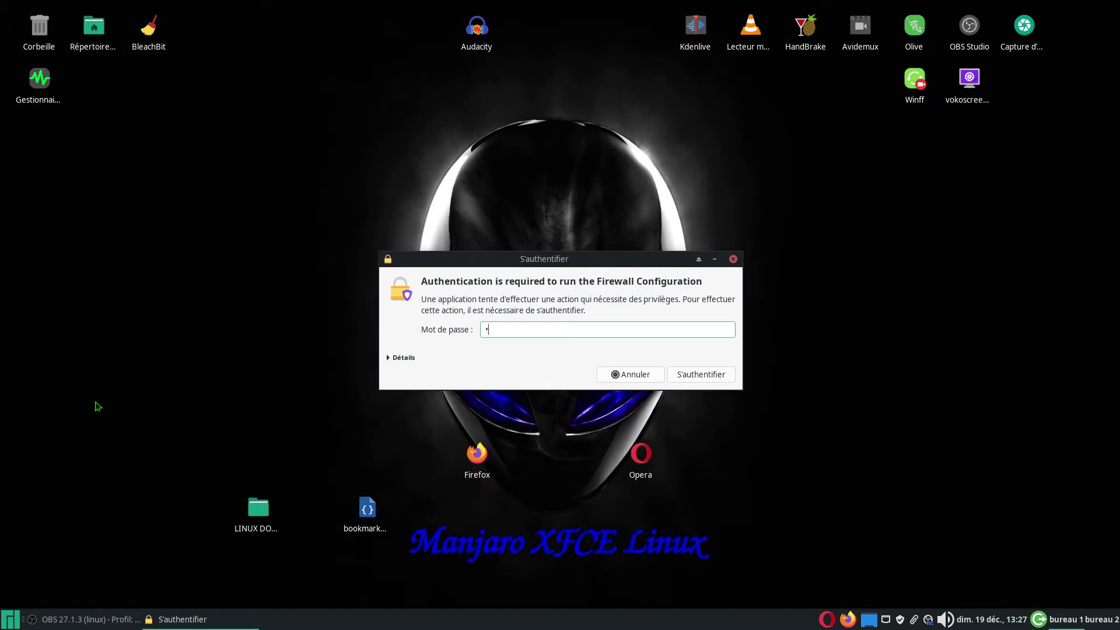
key(Return)
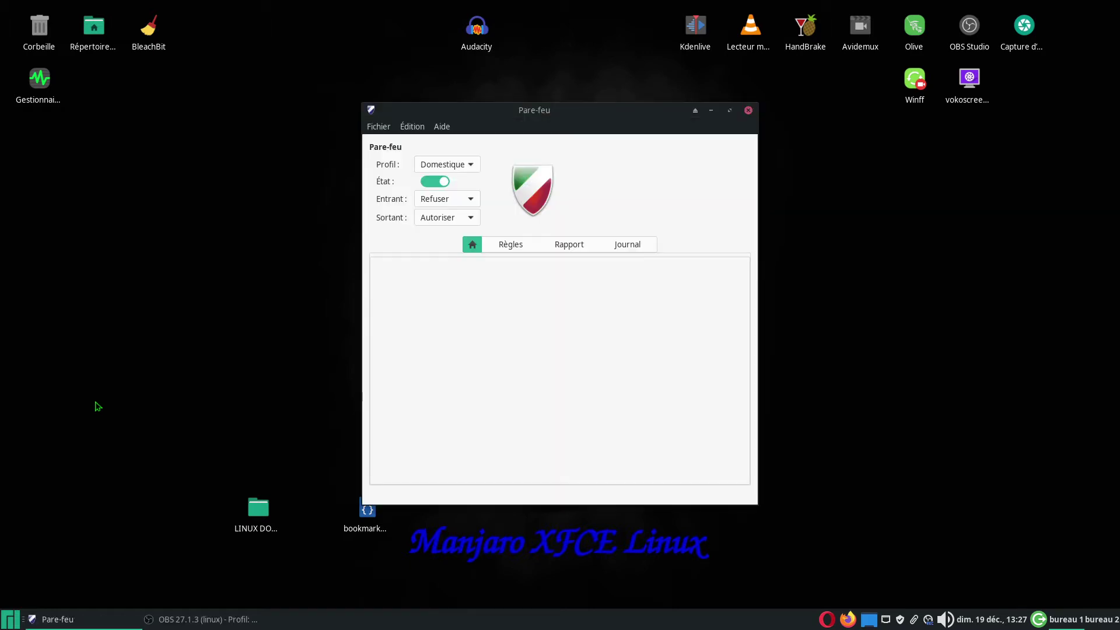
- Move the Pare-feu window up-left and display the Règles list of twelve VLC rules
drag(586, 111, 534, 78)
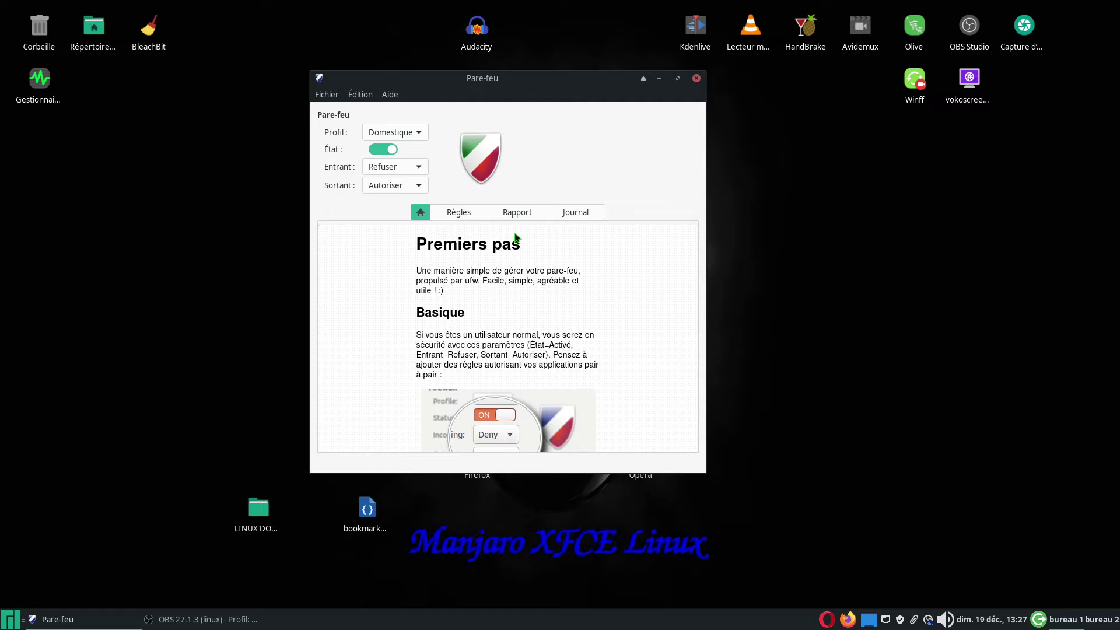
click(458, 213)
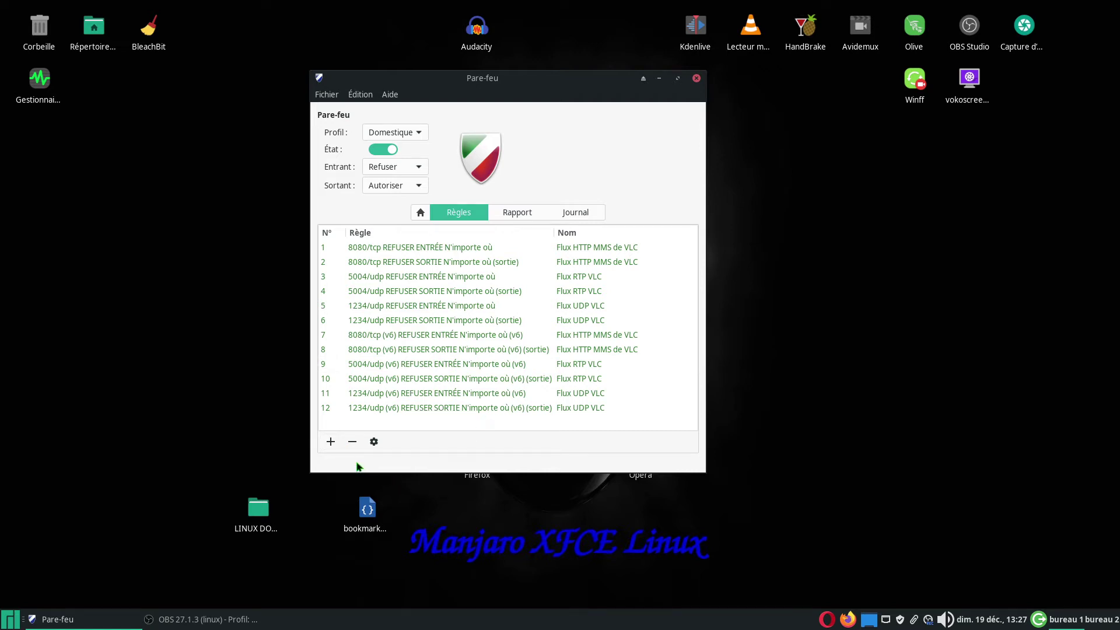
- Start a new preconfigured rule with policy Refuser and direction Les deux
click(330, 443)
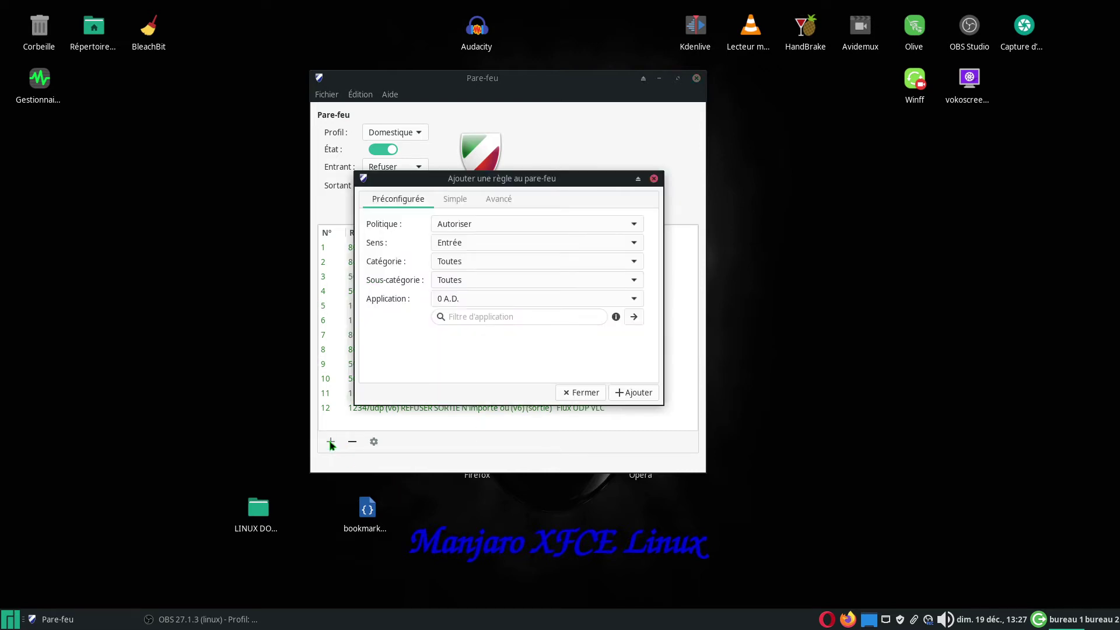
drag(549, 179, 776, 277)
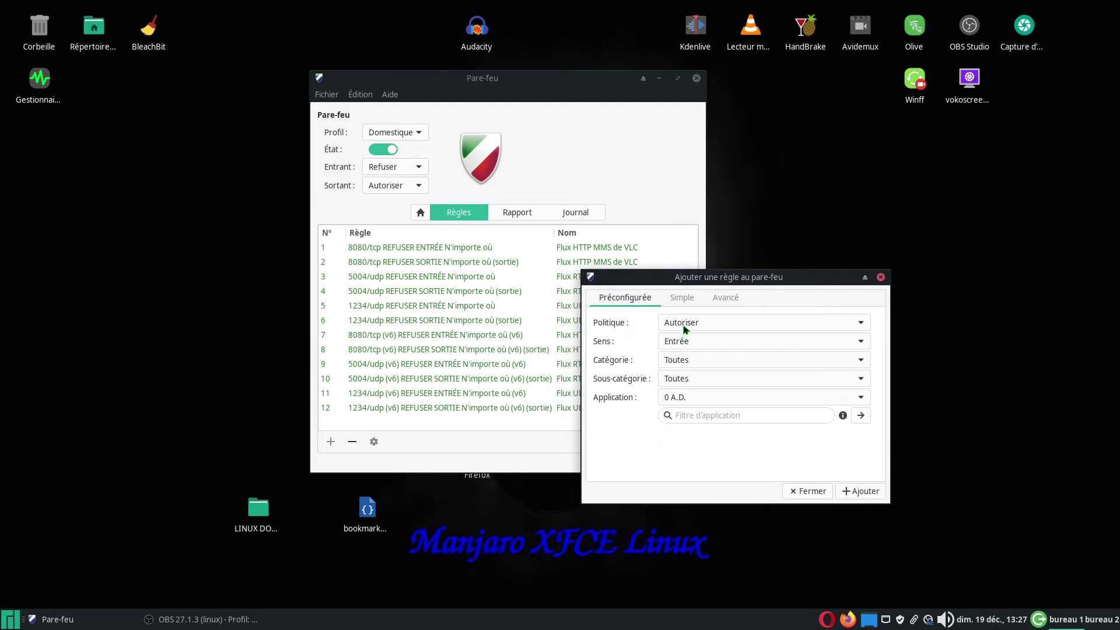
click(862, 324)
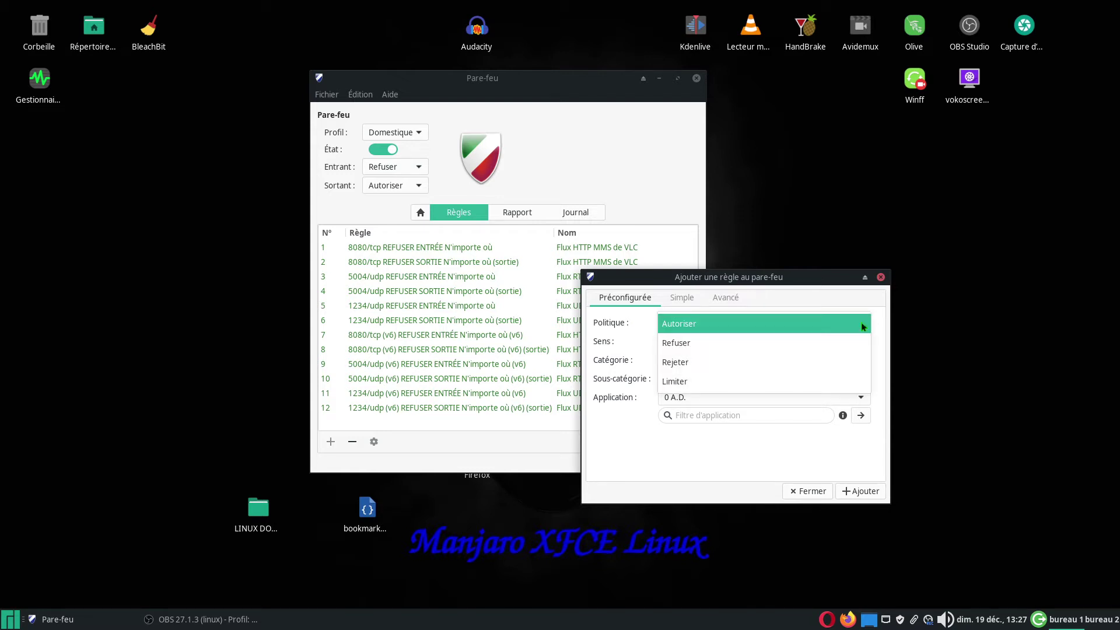
click(721, 350)
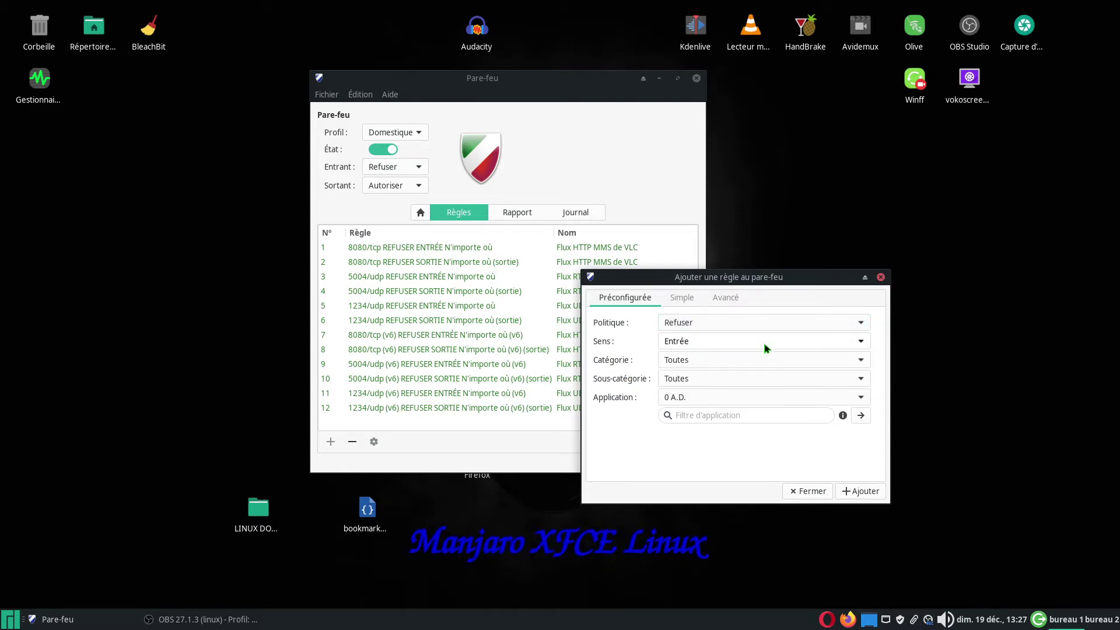
click(859, 344)
click(703, 380)
click(862, 361)
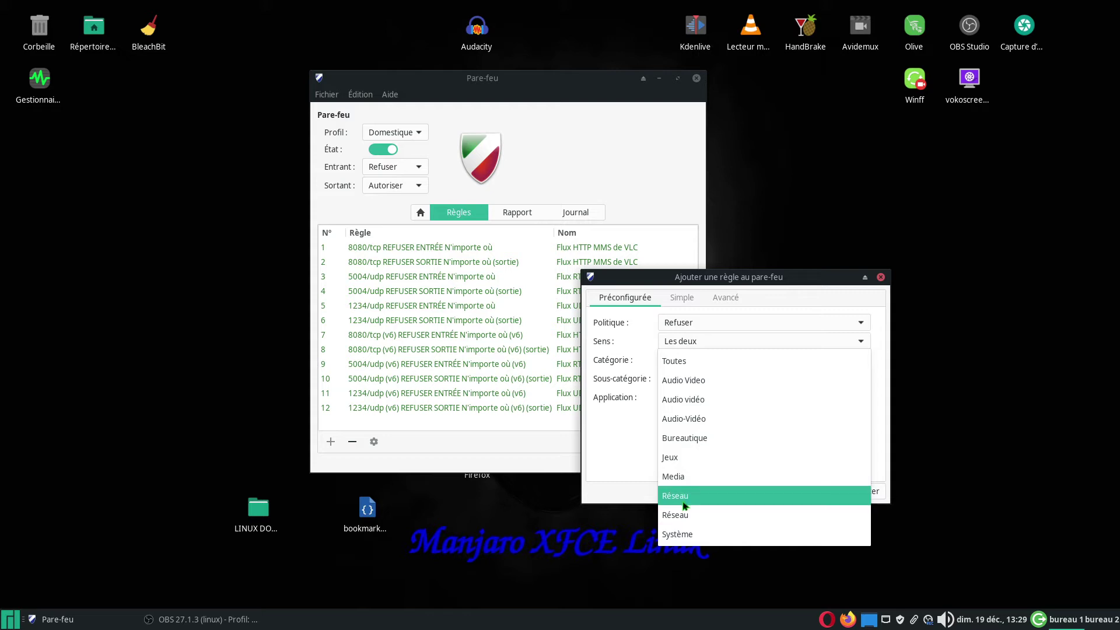
- Browse the Audio Video > Music applications, leaving Bitwig selected
click(686, 364)
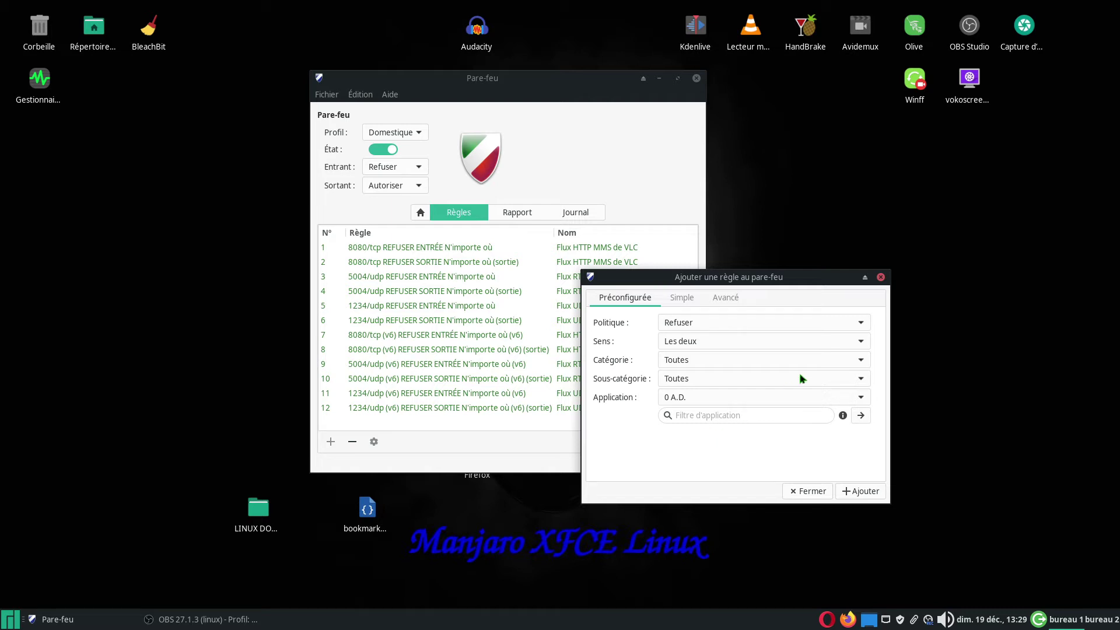
click(849, 361)
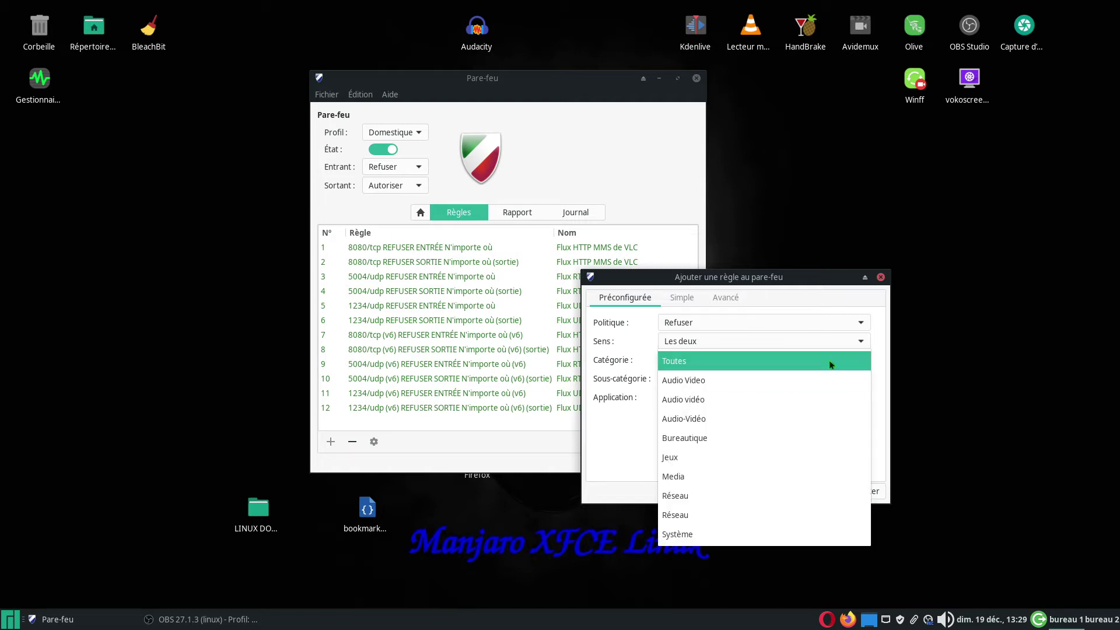
click(670, 388)
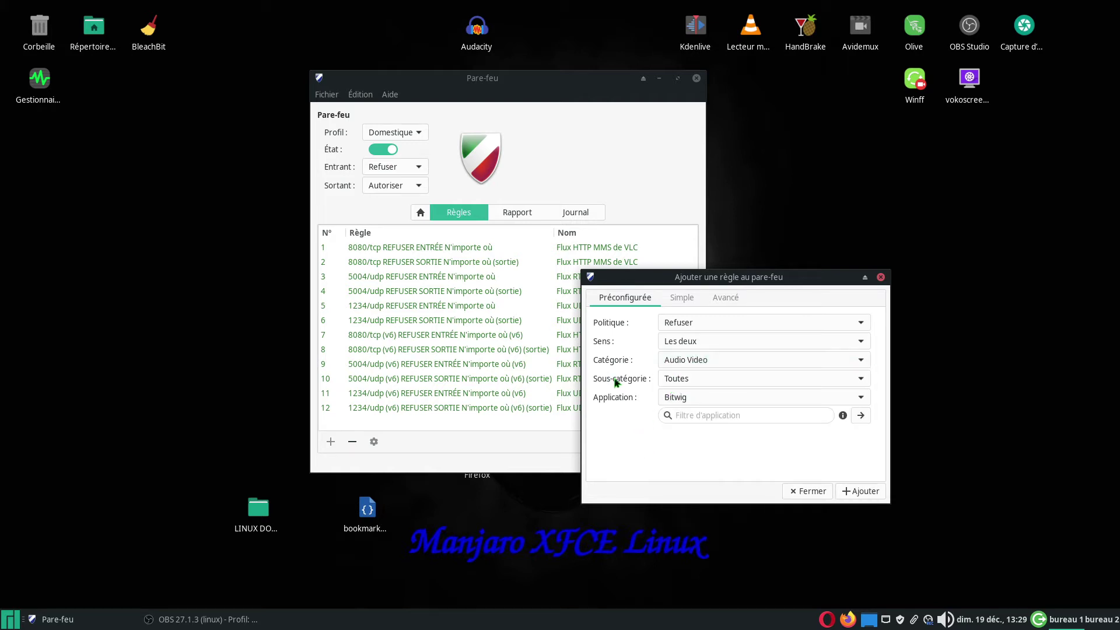
click(861, 379)
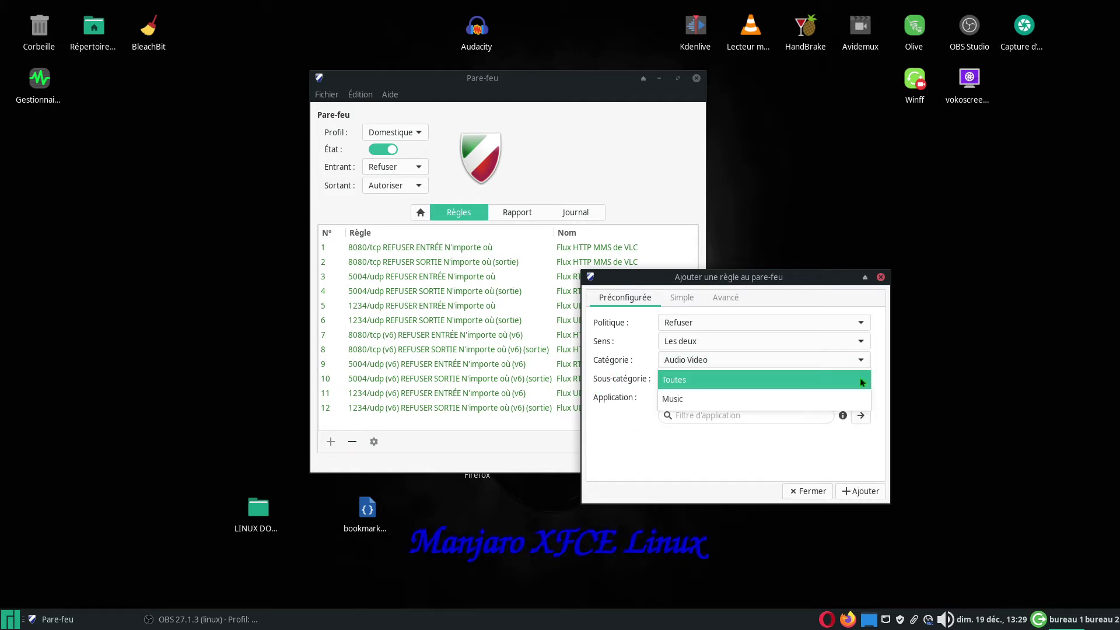
click(710, 403)
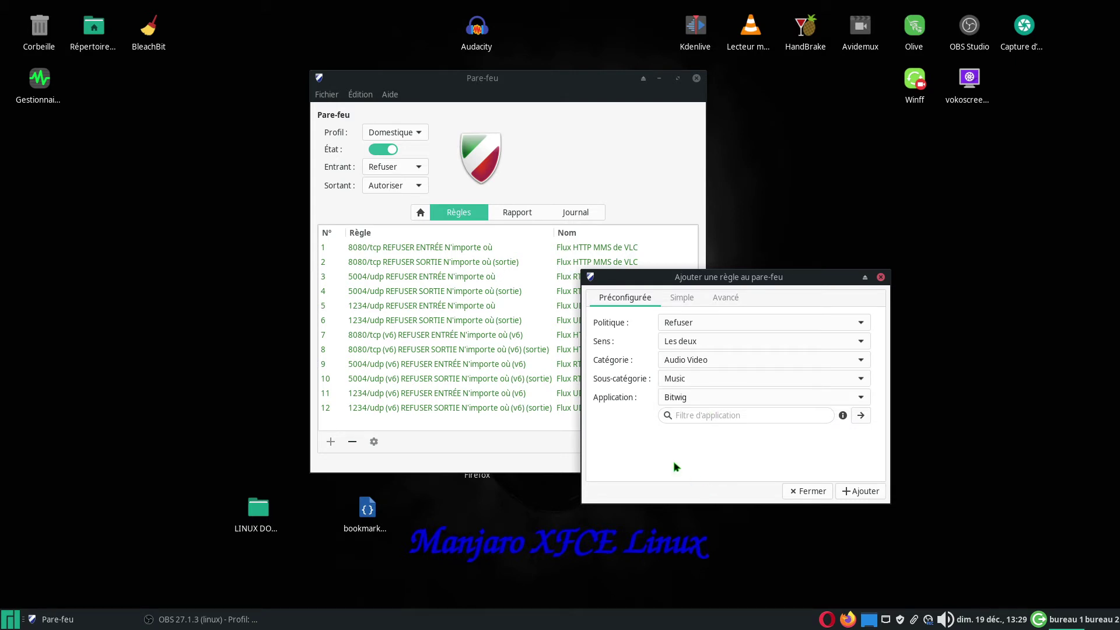
click(861, 397)
click(862, 398)
click(862, 398)
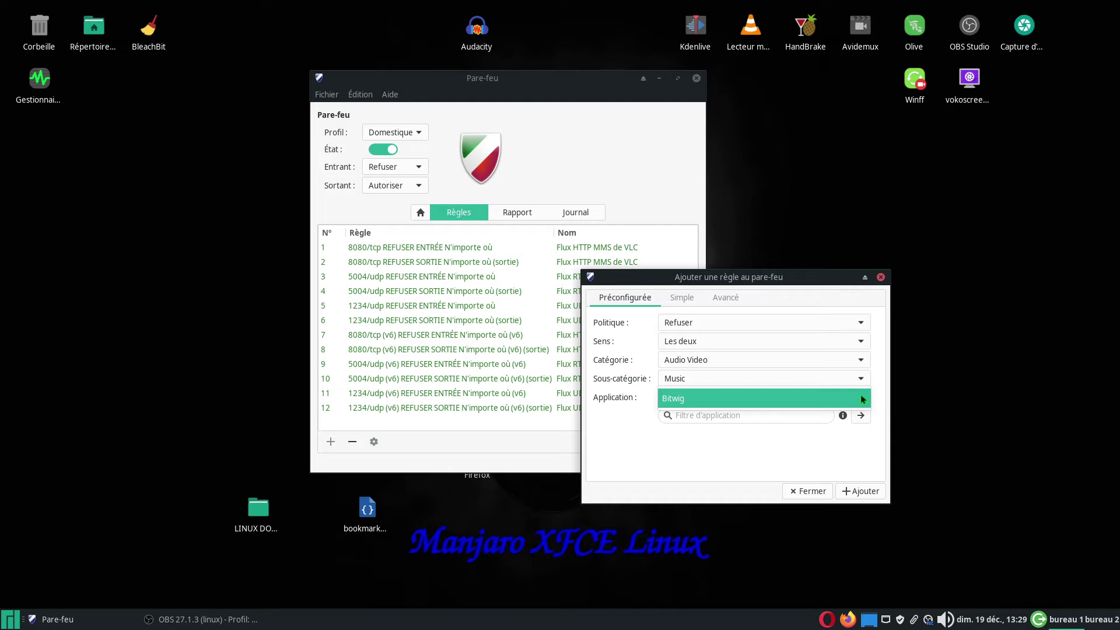
click(860, 396)
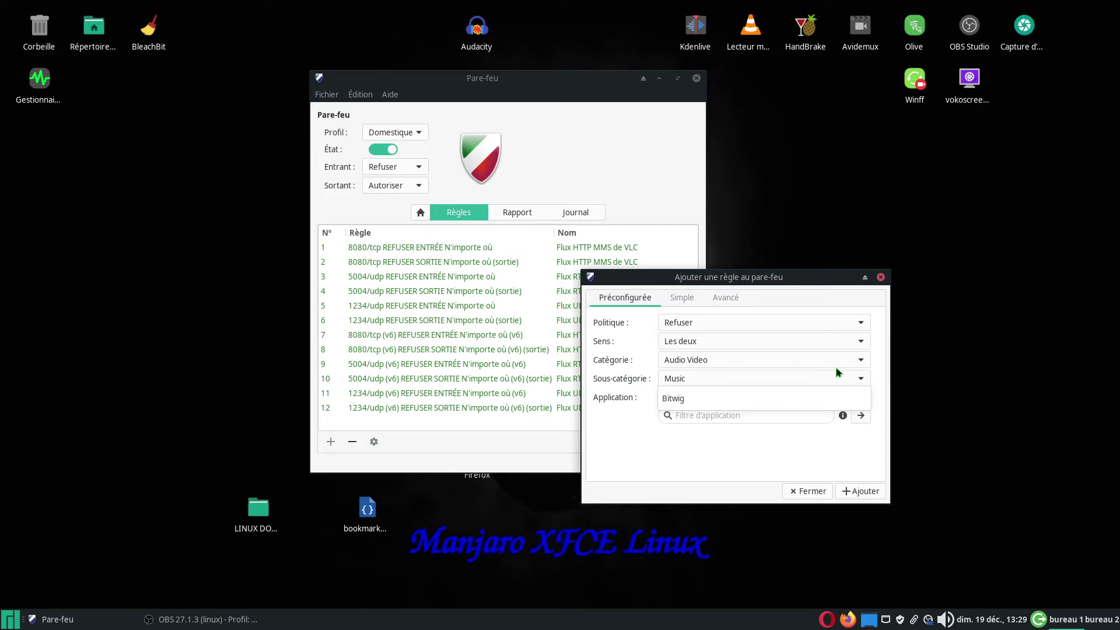
- Switch the category to Audio vidéo with sub-category Toutes and review its applications
click(861, 361)
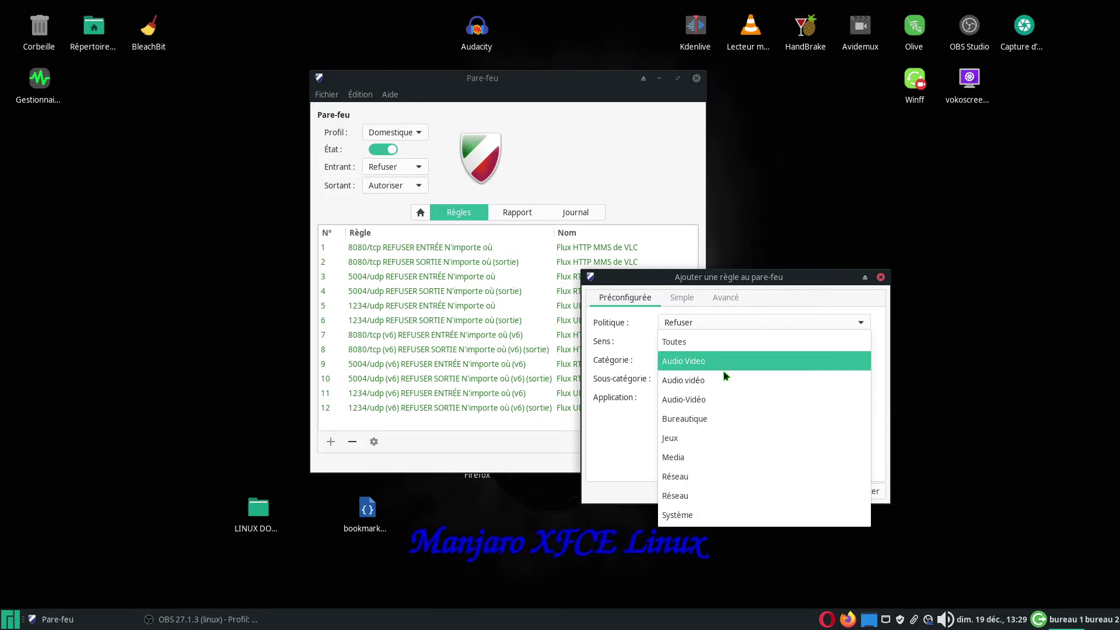
click(707, 385)
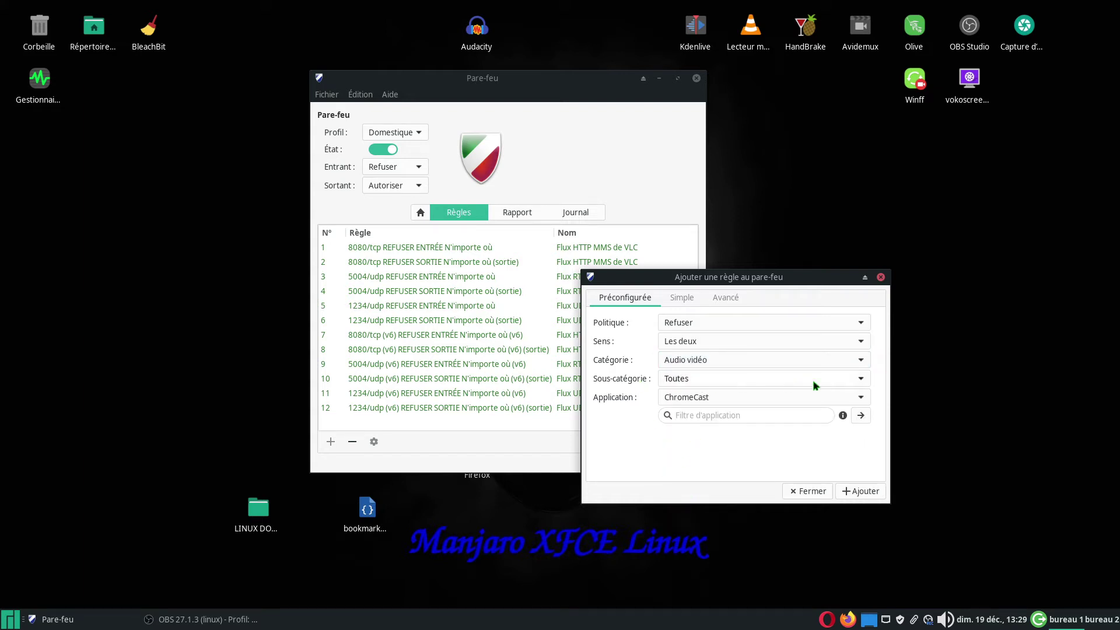
click(861, 379)
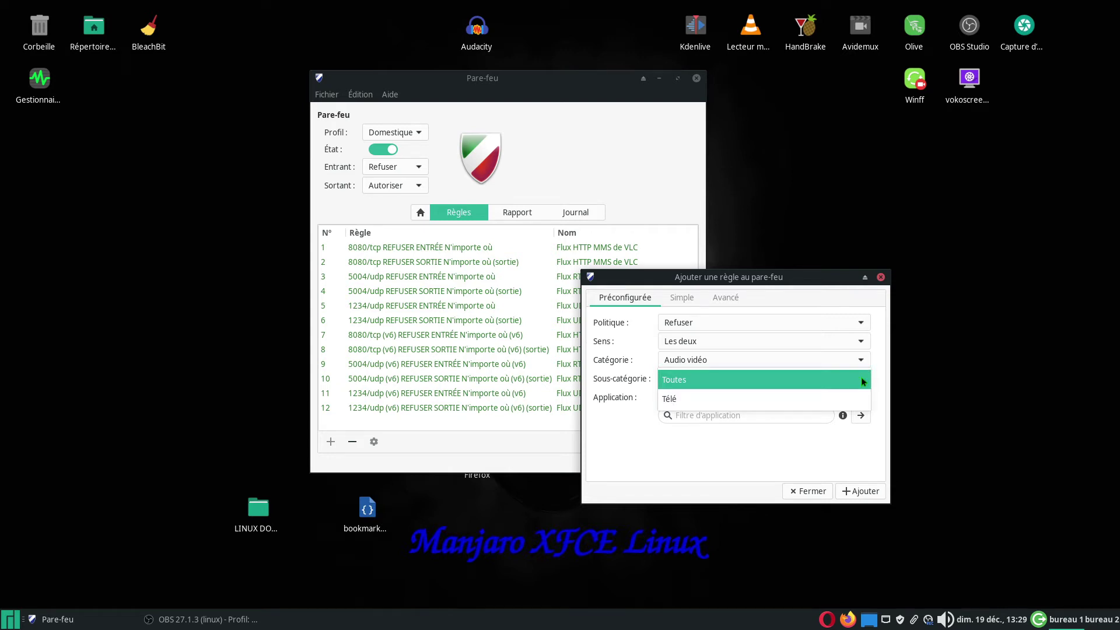
click(862, 379)
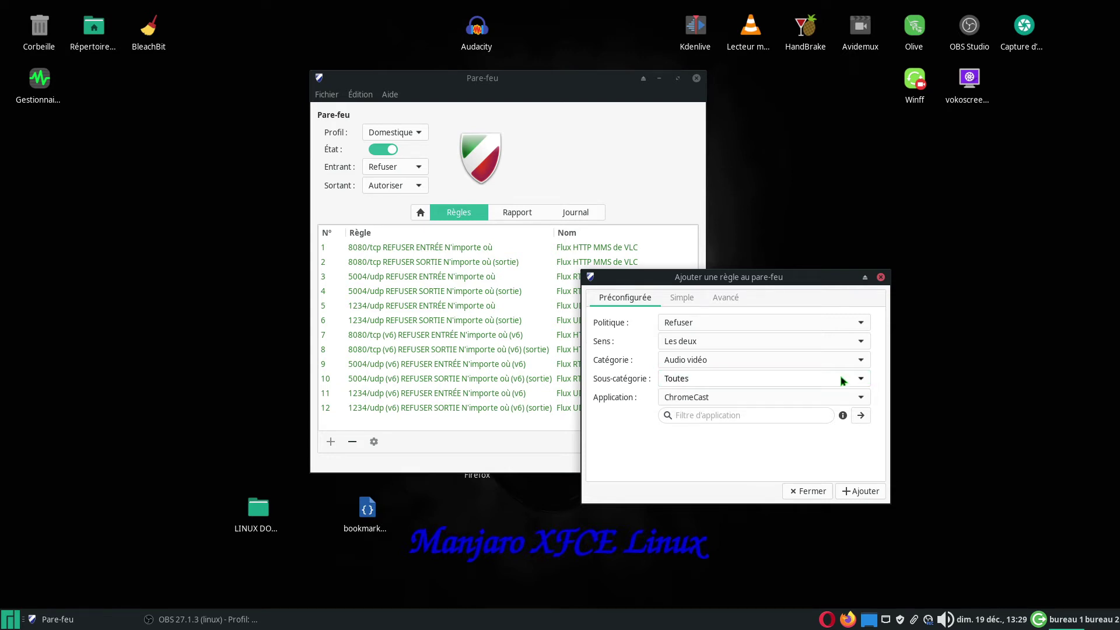
click(859, 401)
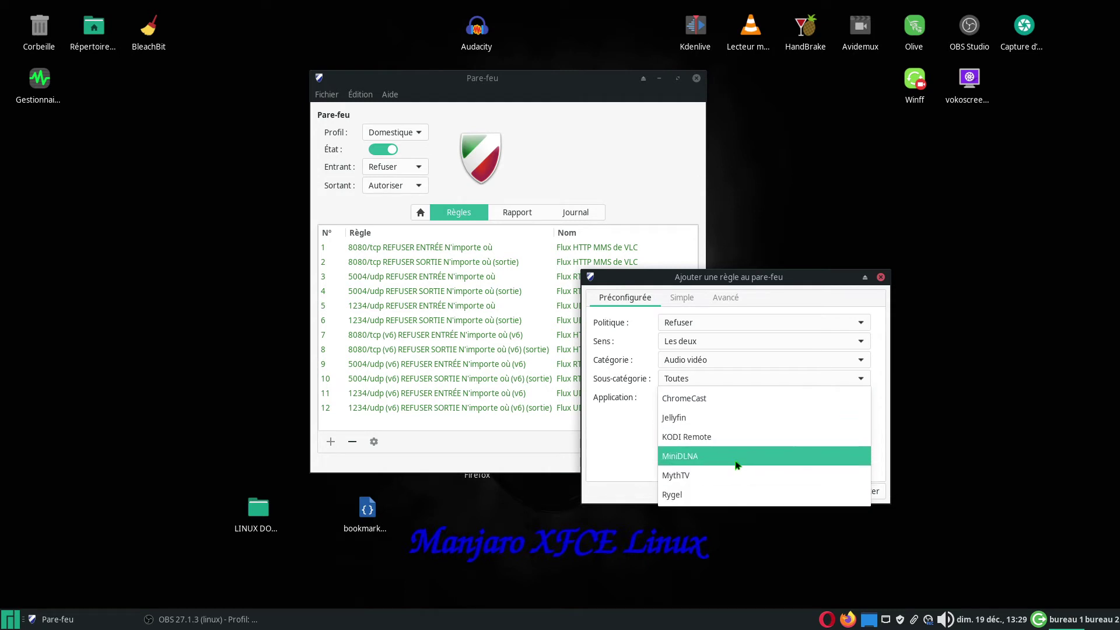
click(618, 434)
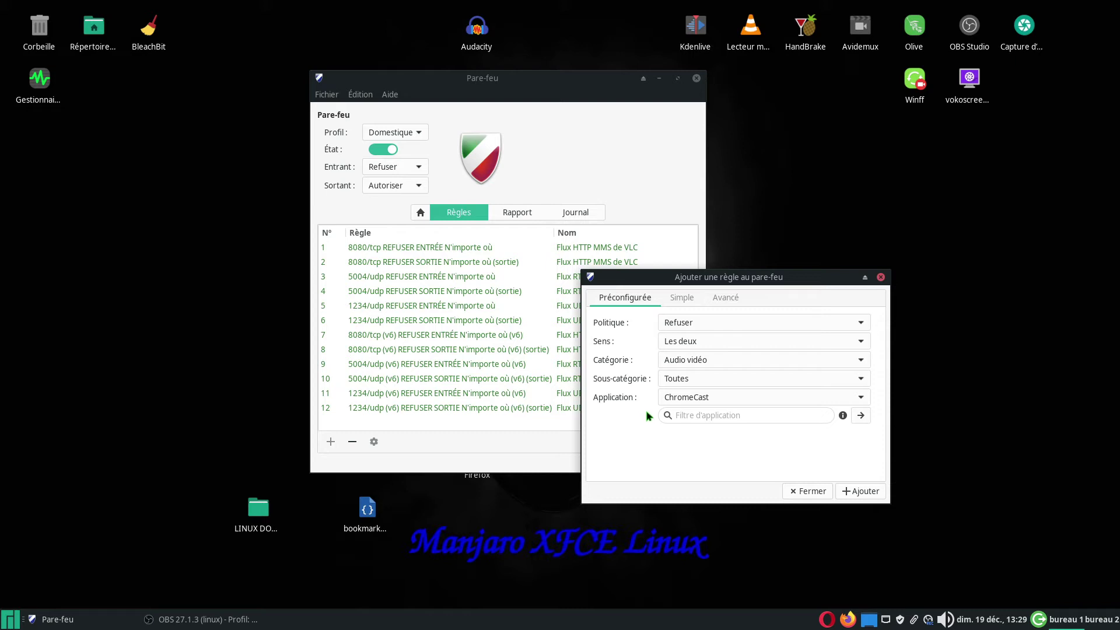
click(858, 359)
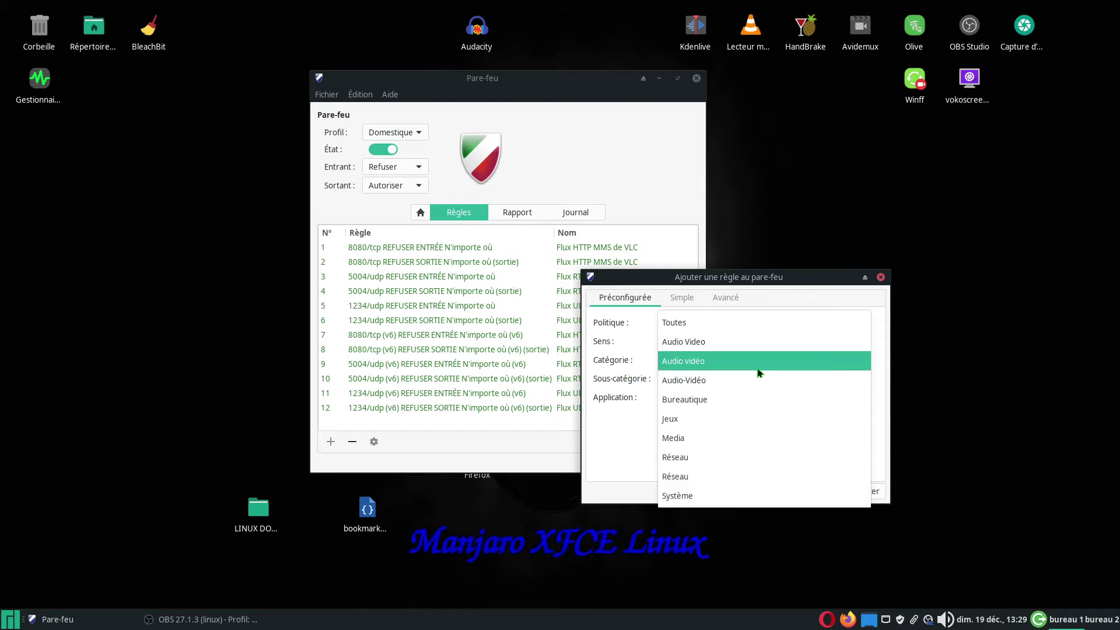
- Review the Audio-Vidéo applications under sub-category Toutes, keeping Flux HTTP MMS de VLC
key(Escape)
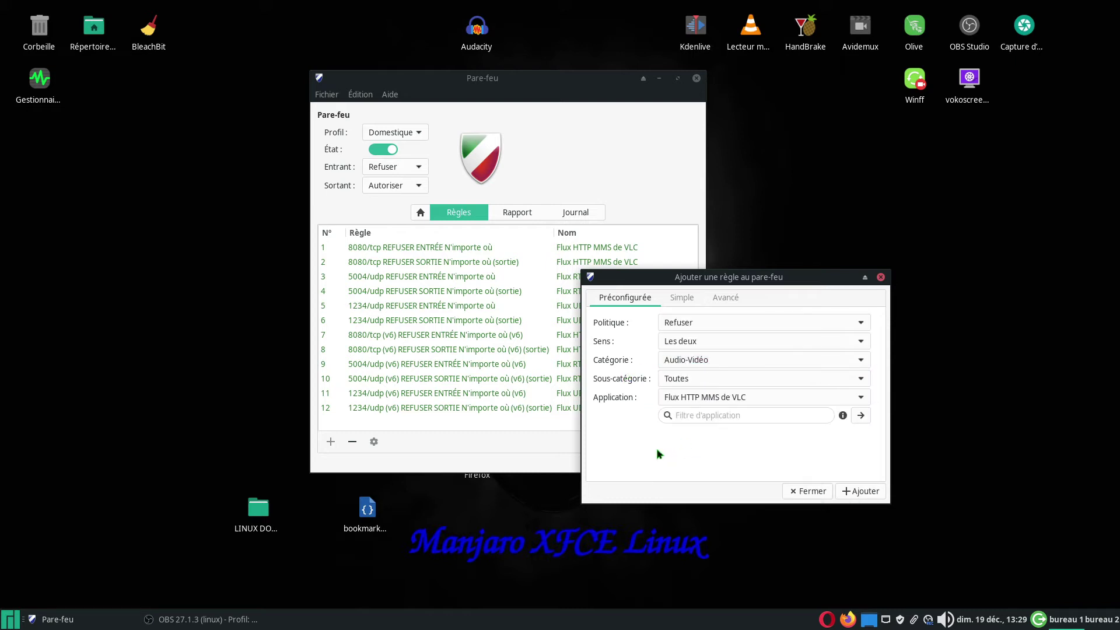
click(864, 381)
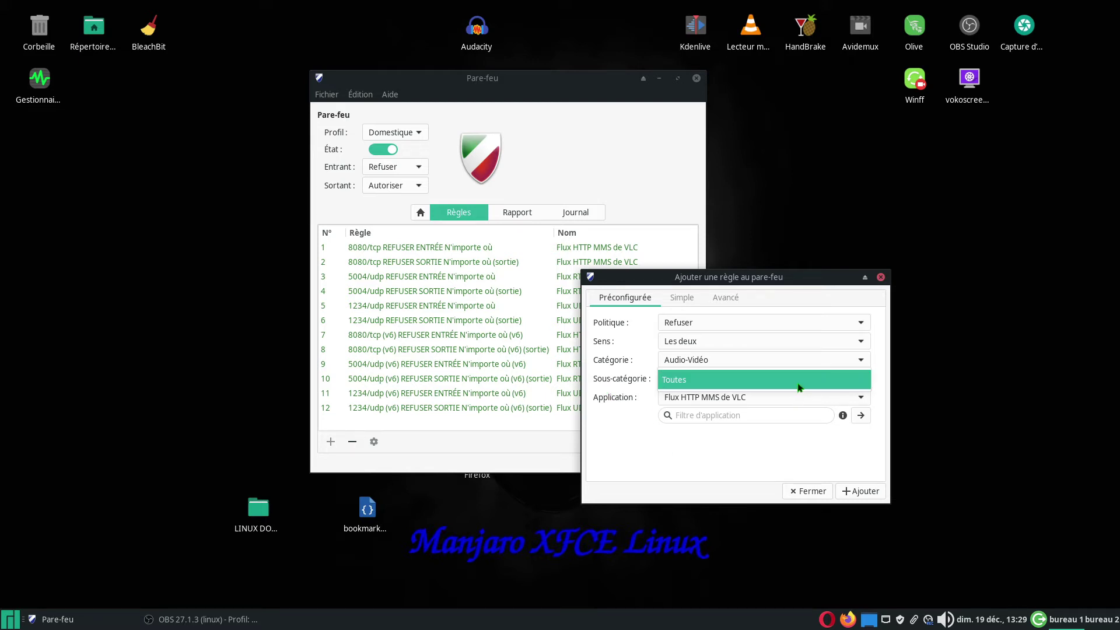
click(860, 382)
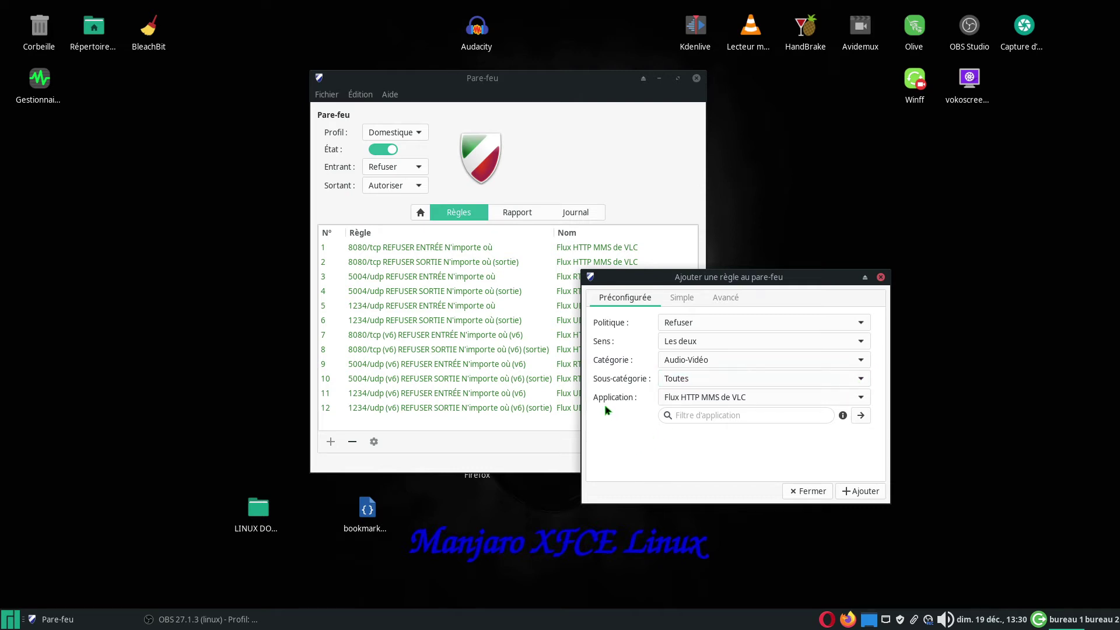
click(859, 398)
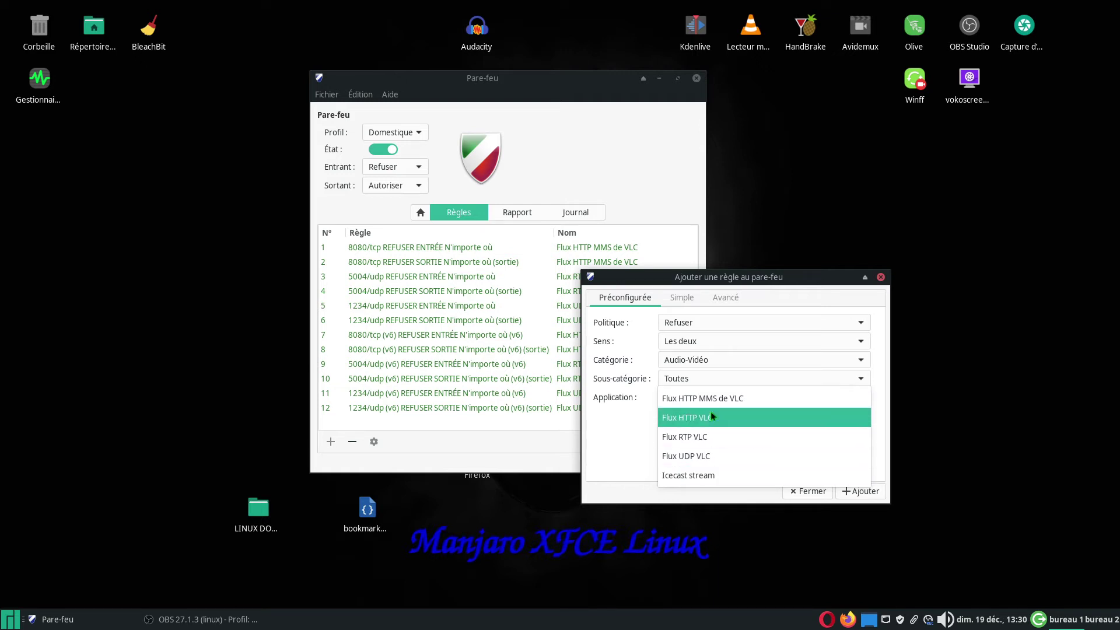
click(632, 435)
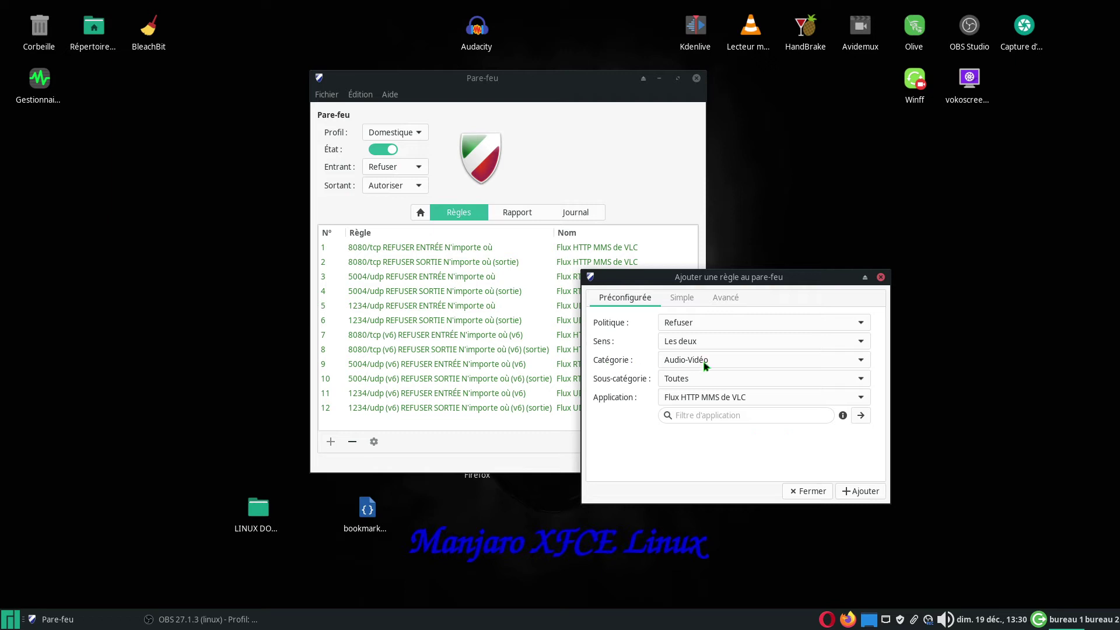
- Change the category to Media so Tvheadend becomes the proposed application
click(856, 362)
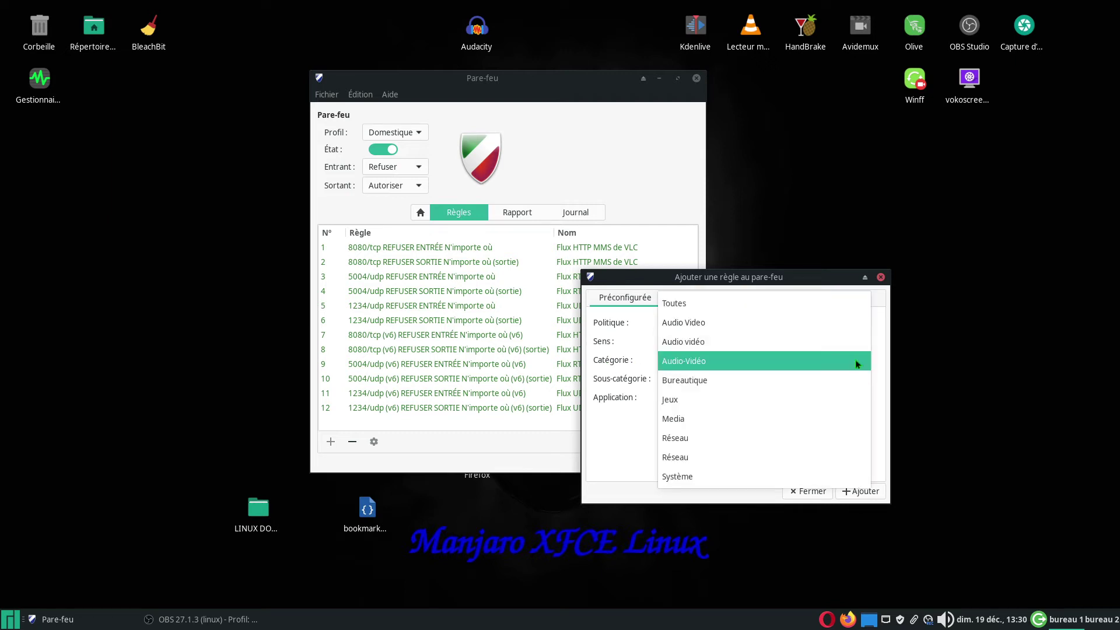
click(702, 418)
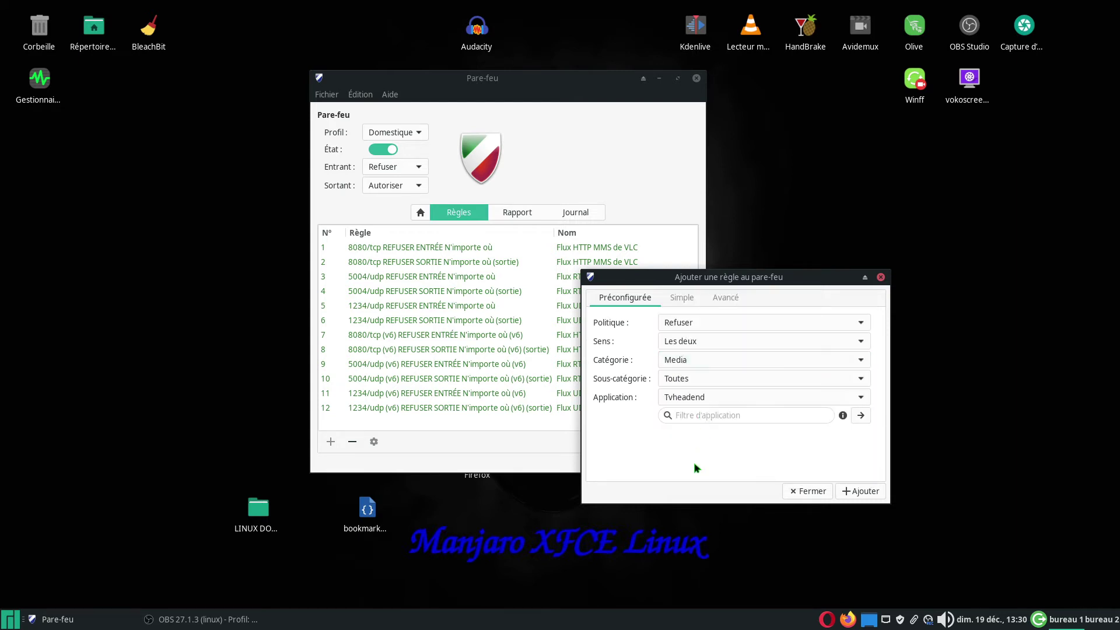
click(858, 379)
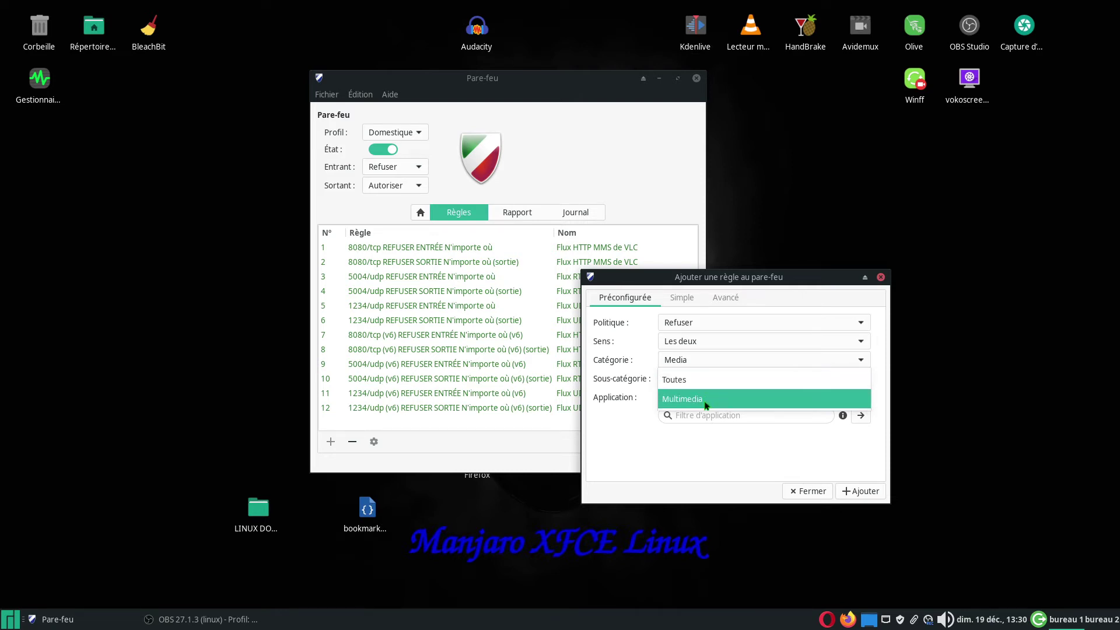
- Keep sub-category Toutes with Tvheadend, then reset the category to Toutes
click(708, 381)
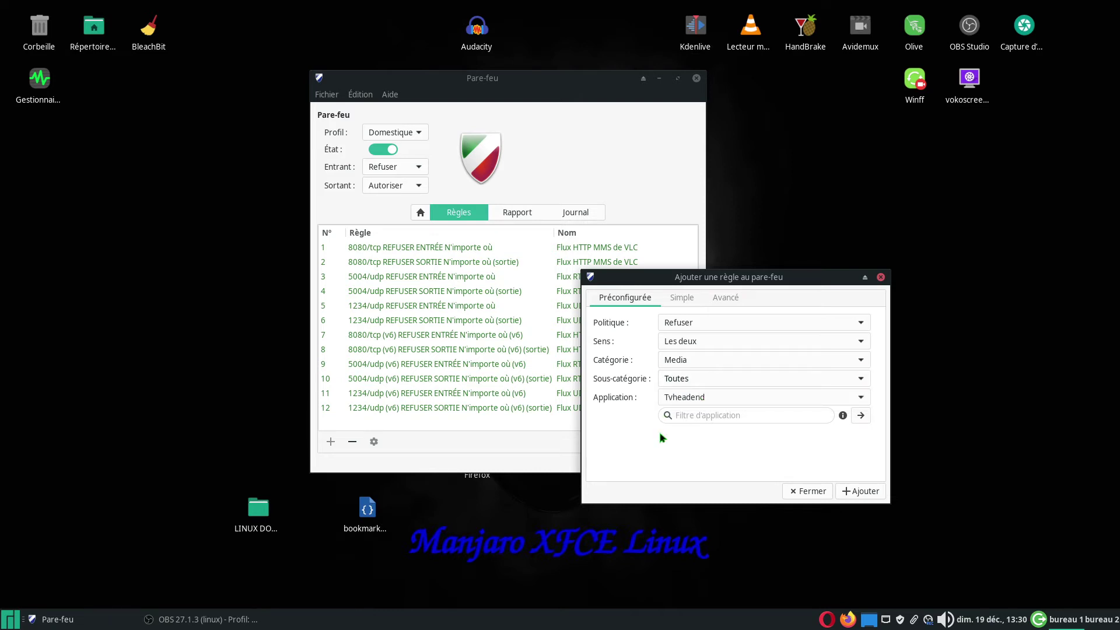
click(856, 399)
click(858, 401)
click(861, 361)
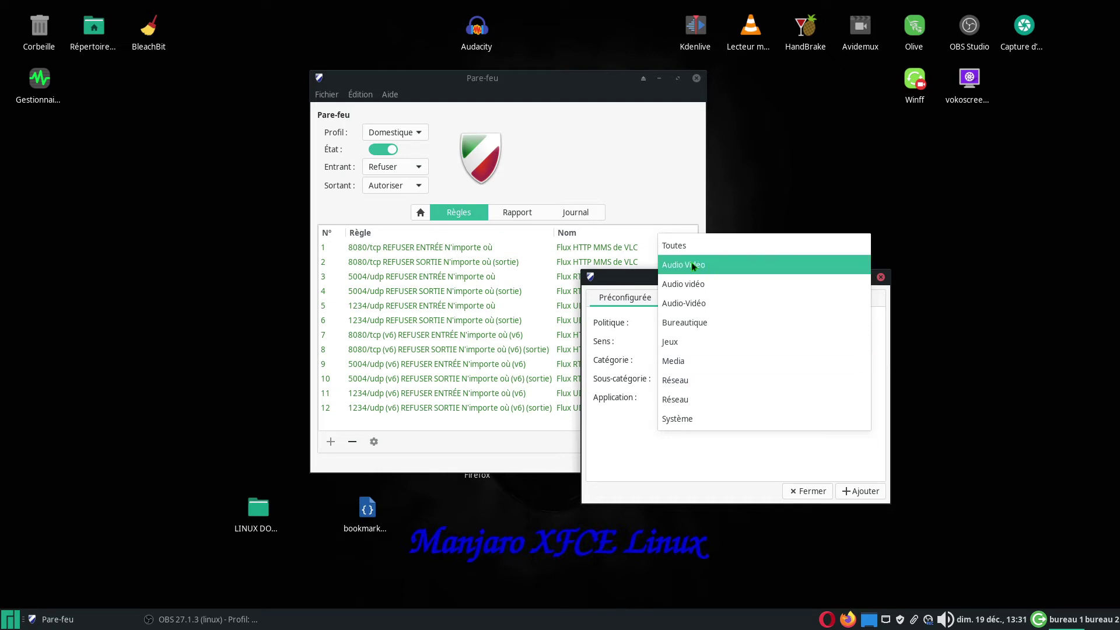
click(680, 246)
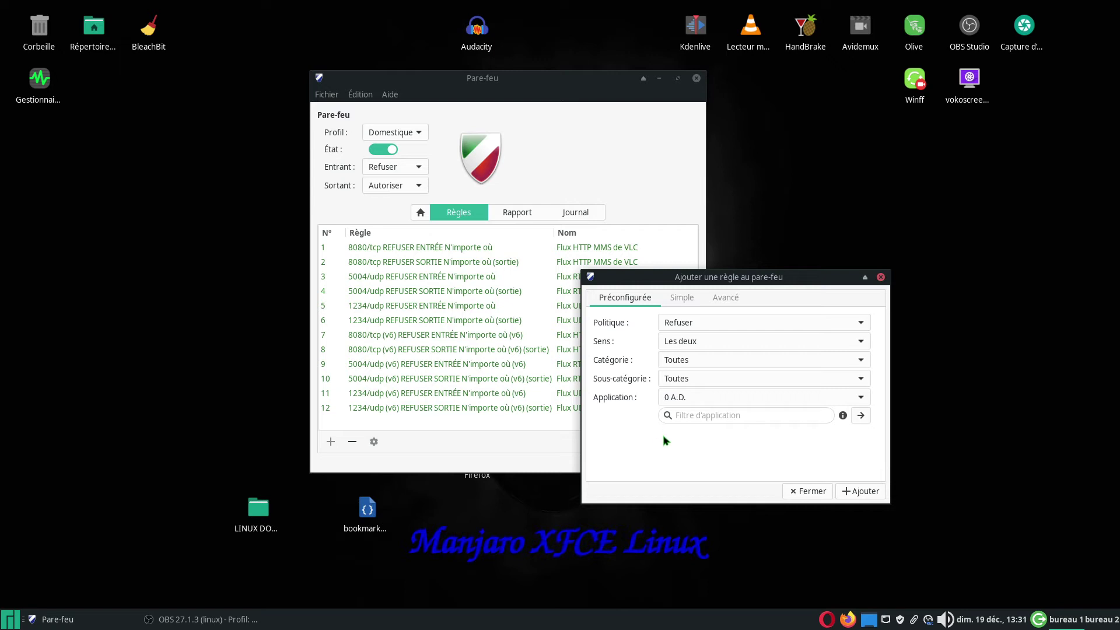
- Scroll through the full preset application list and close it, leaving 0 A.D
click(858, 398)
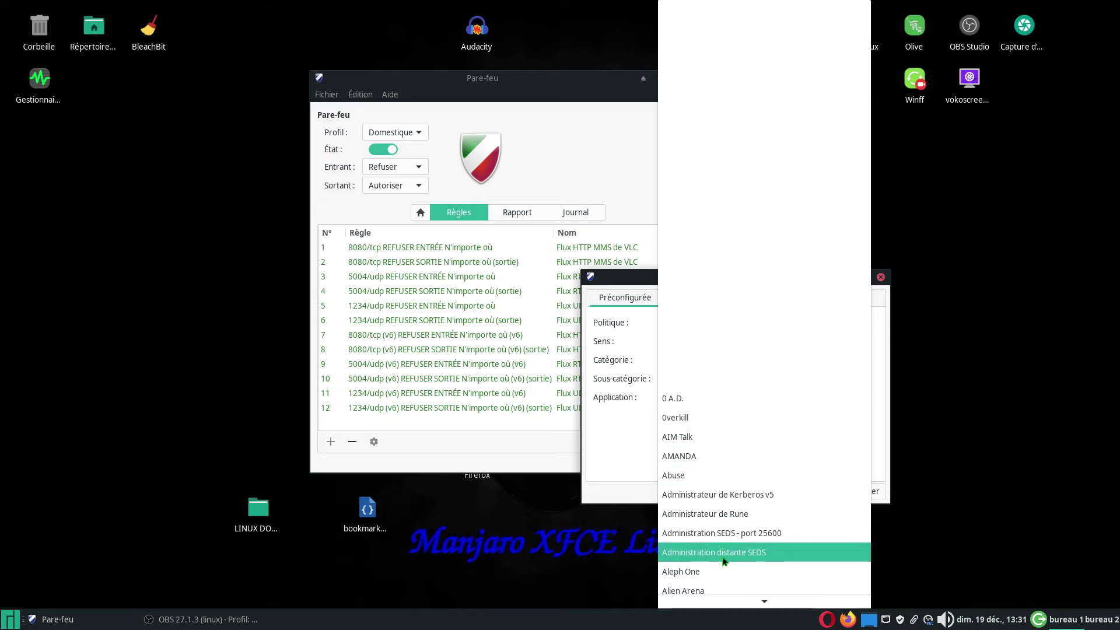
scroll(723, 500, down, 4)
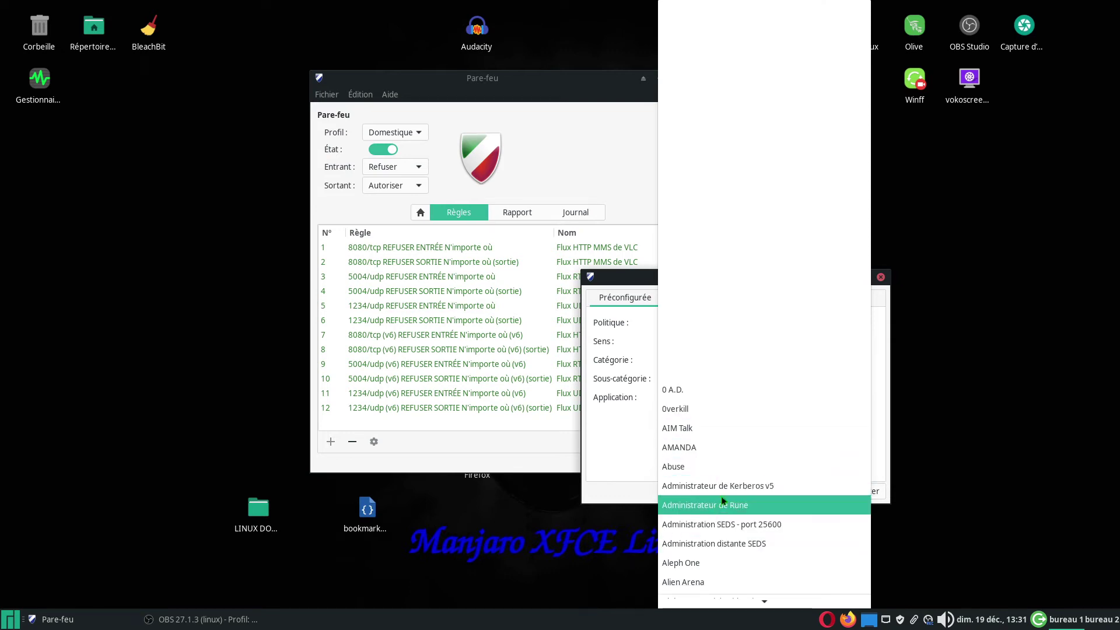
scroll(721, 496, down, 5)
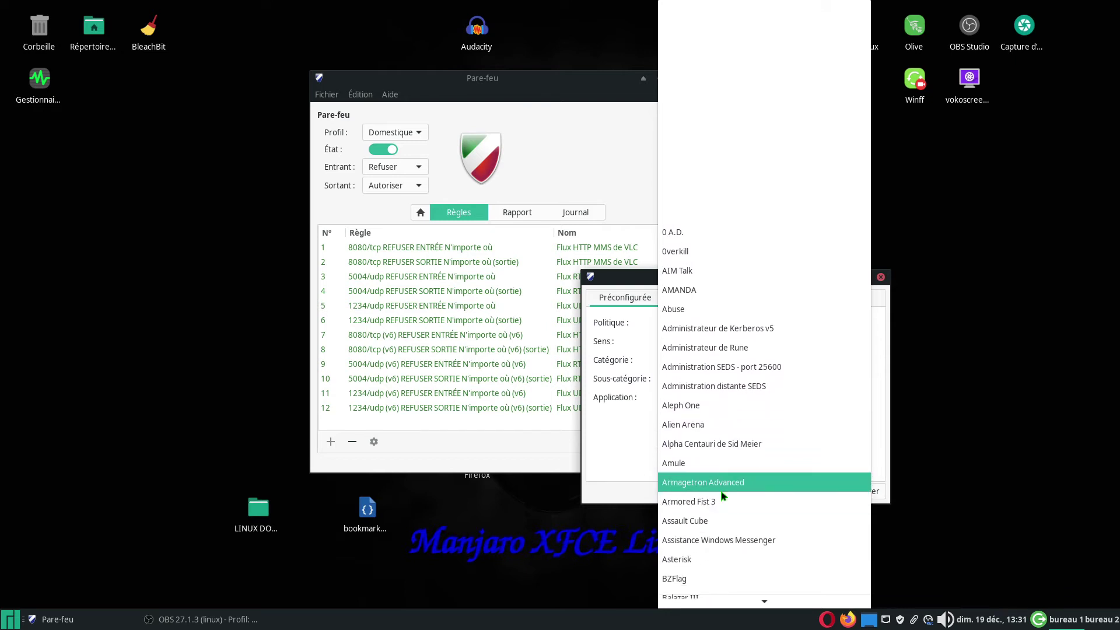
scroll(722, 494, down, 1)
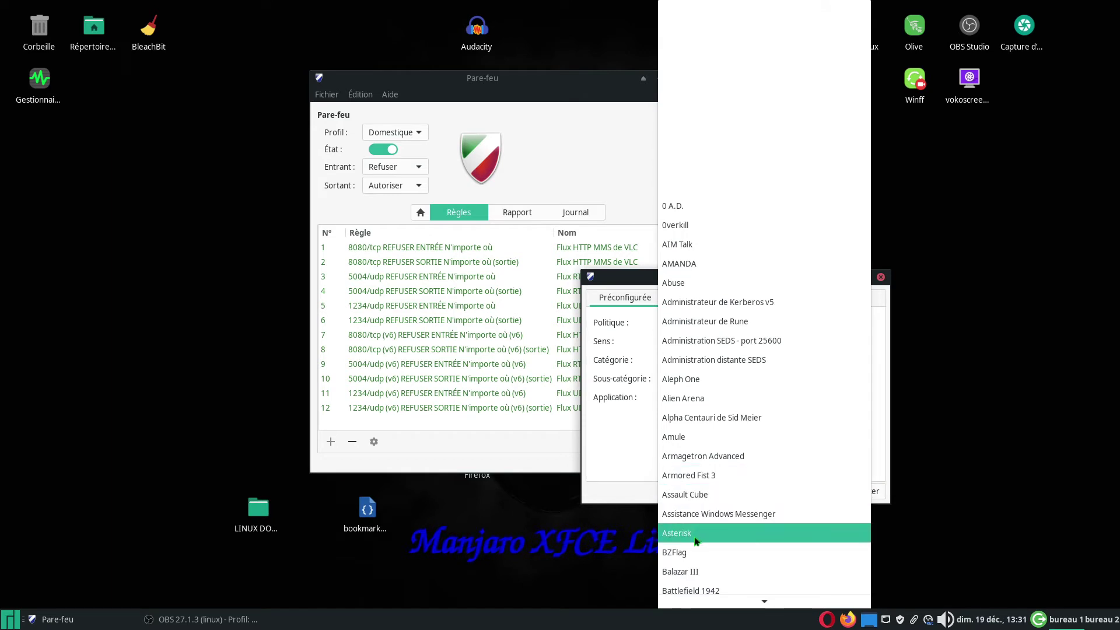
scroll(691, 557, down, 5)
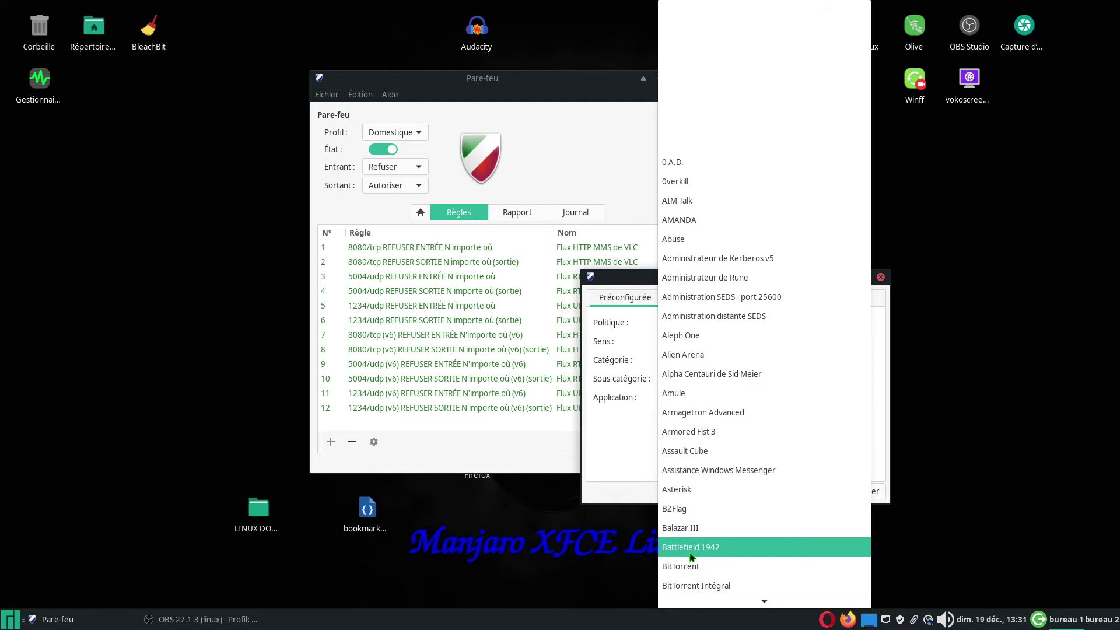
scroll(693, 553, down, 5)
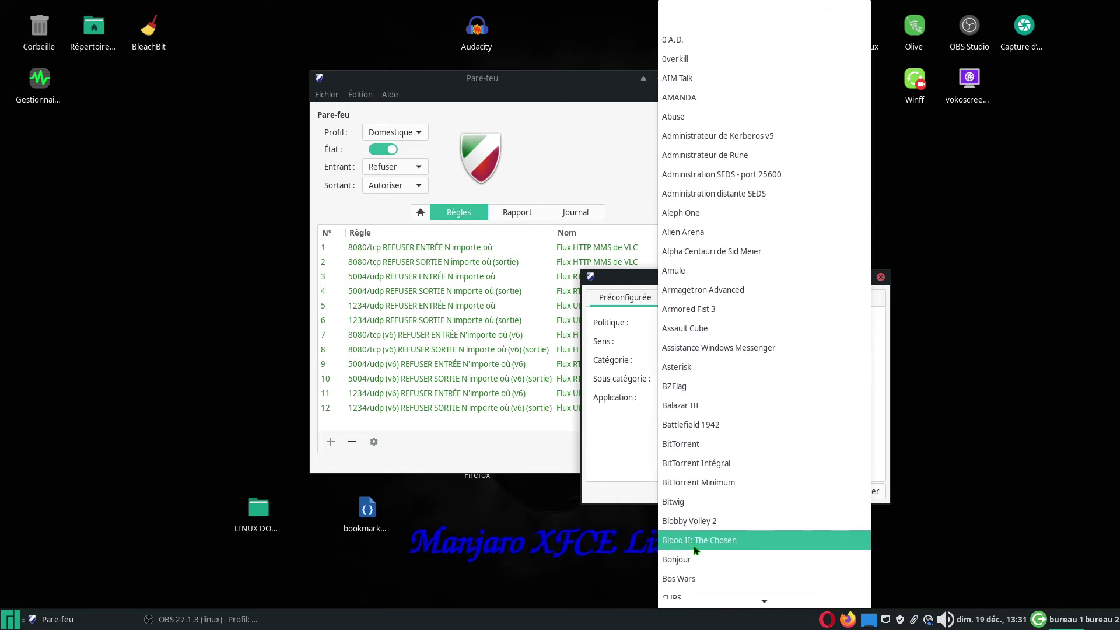
scroll(695, 548, down, 8)
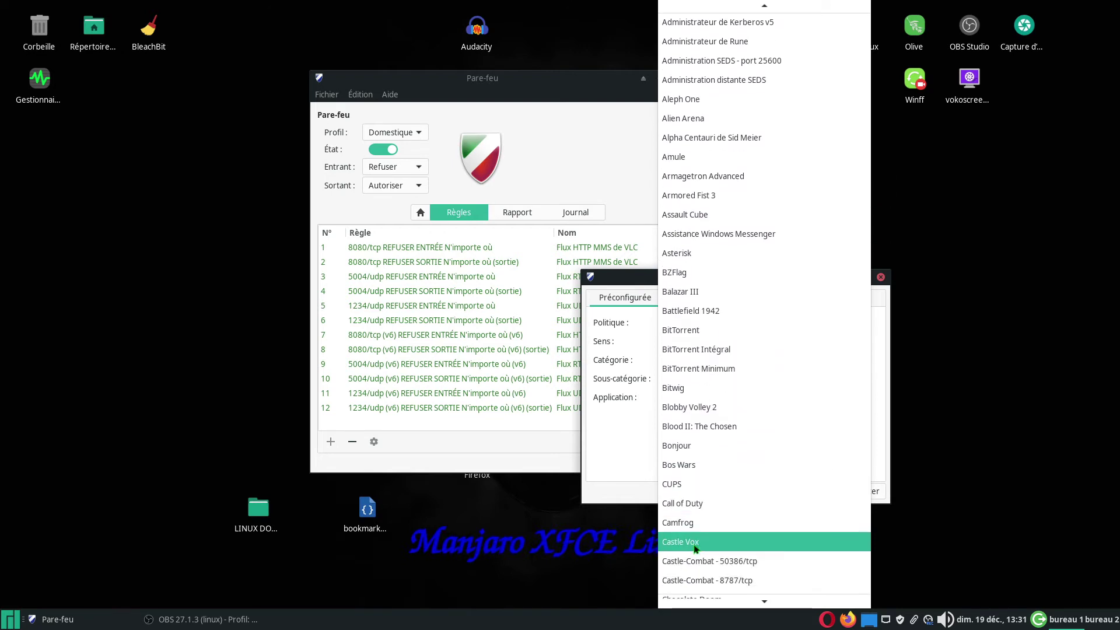
scroll(694, 547, down, 8)
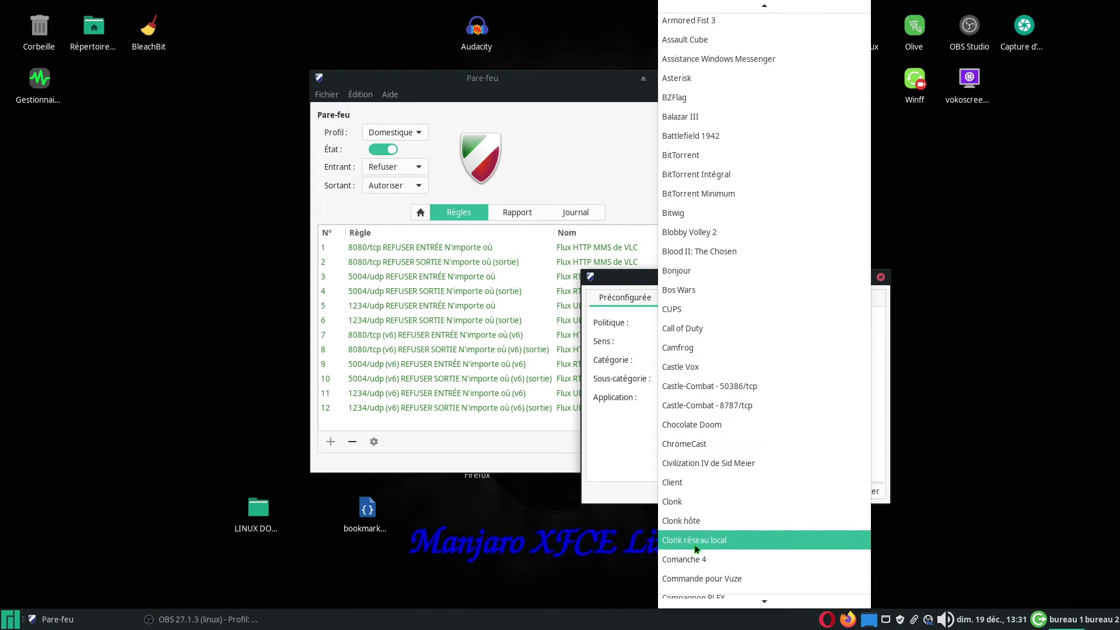
scroll(735, 536, down, 6)
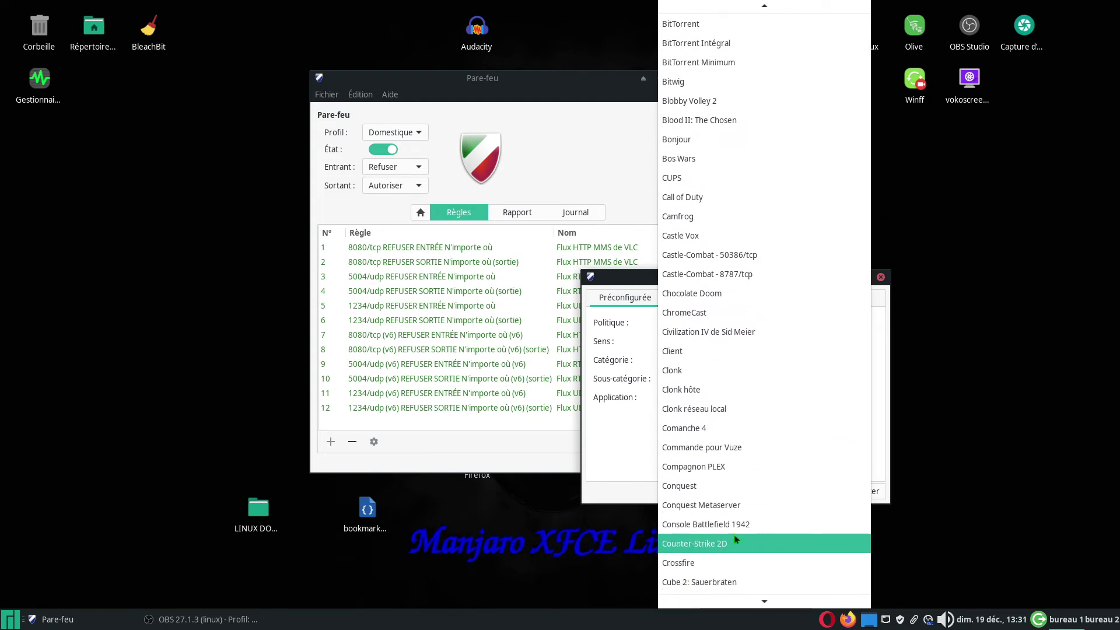
scroll(717, 531, down, 8)
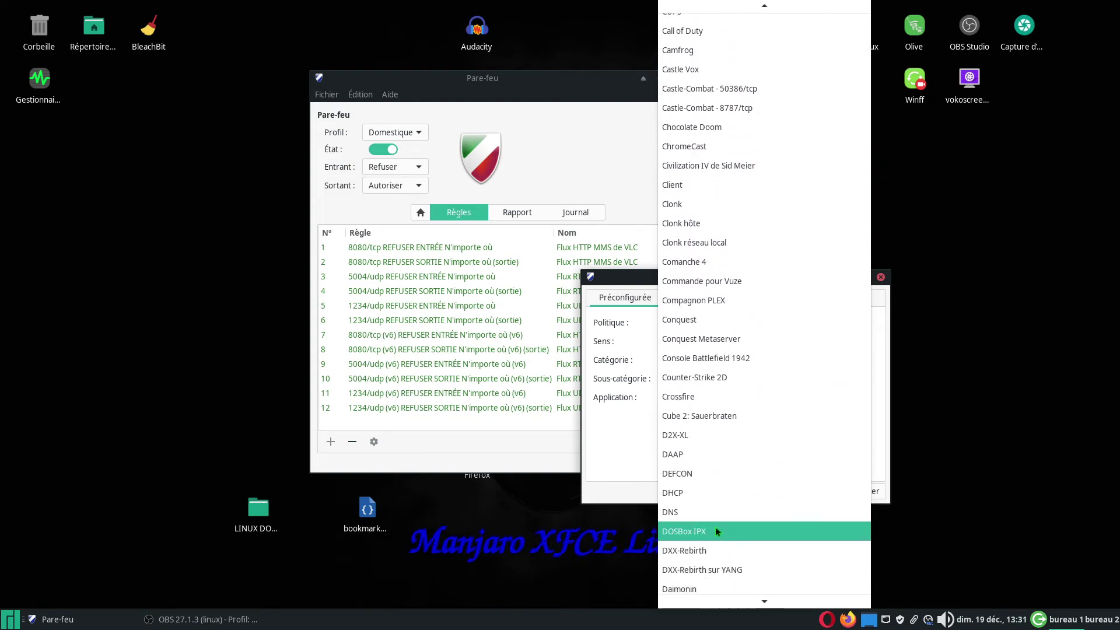
scroll(716, 530, down, 6)
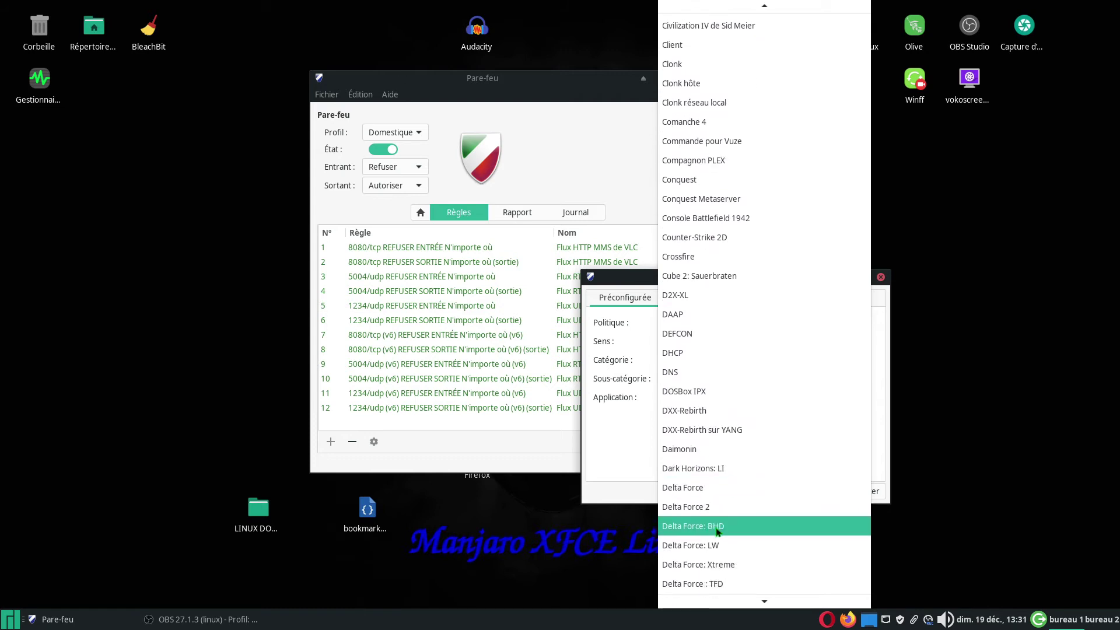
scroll(718, 530, down, 5)
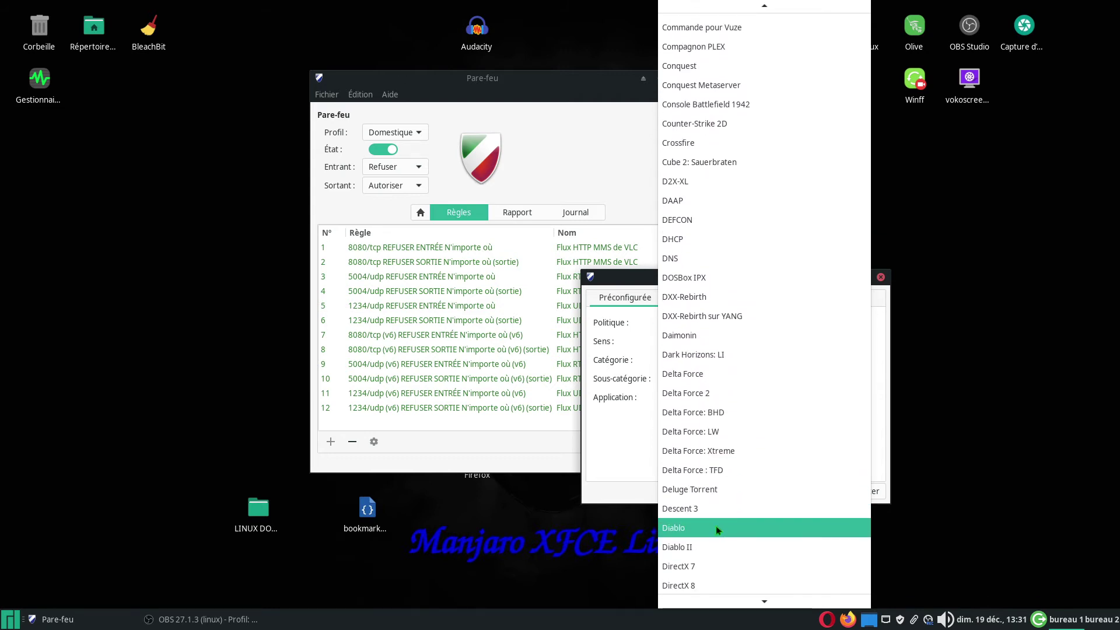
scroll(716, 526, down, 5)
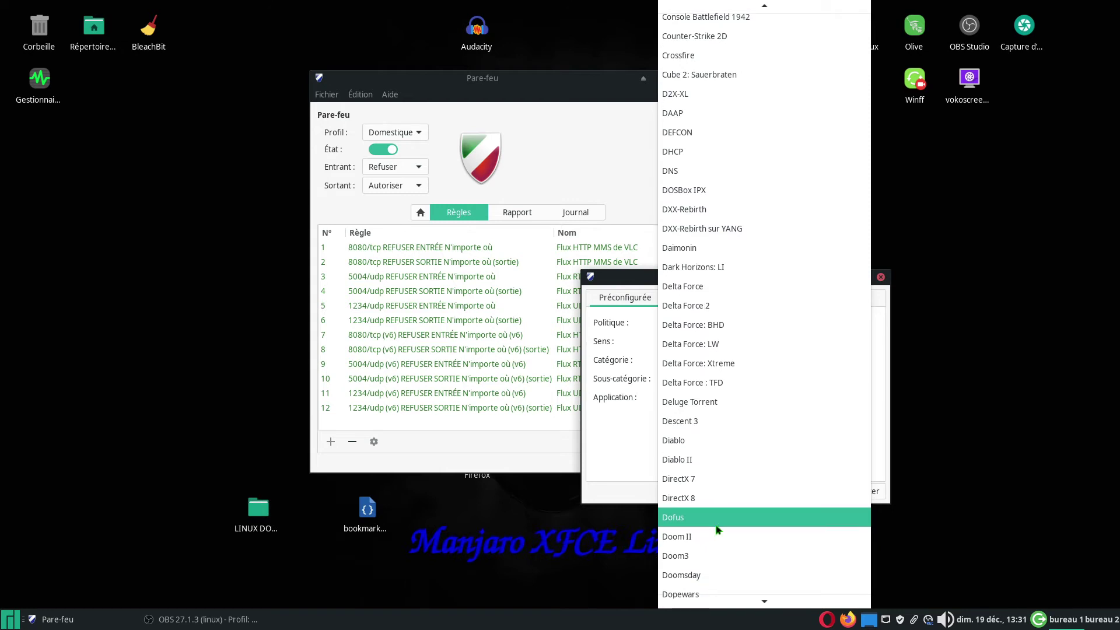
scroll(718, 529, down, 2)
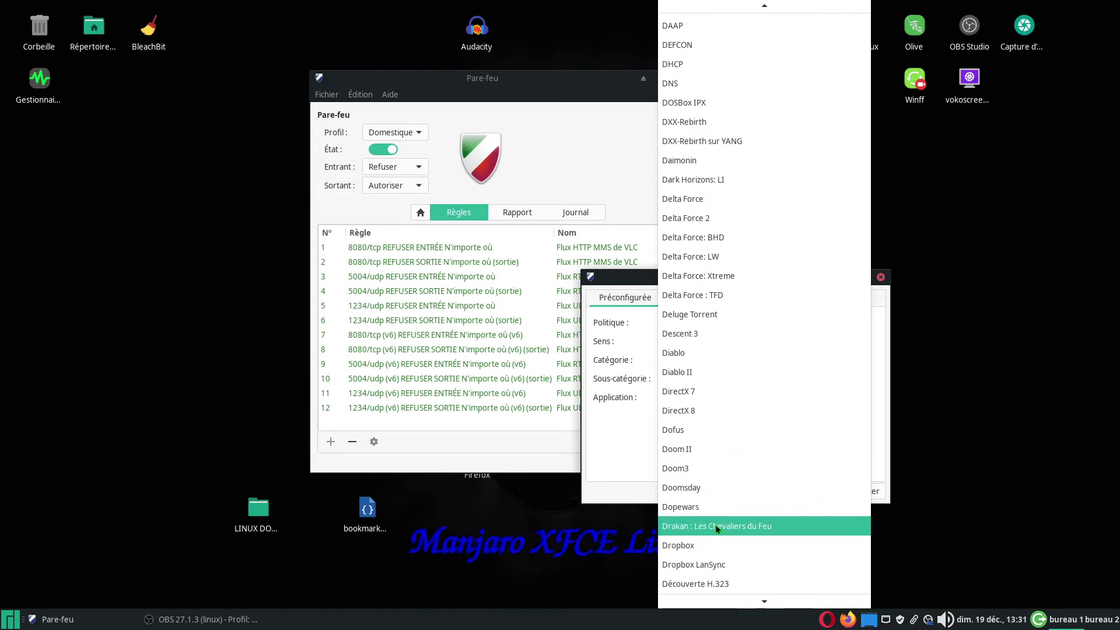
scroll(718, 528, up, 10)
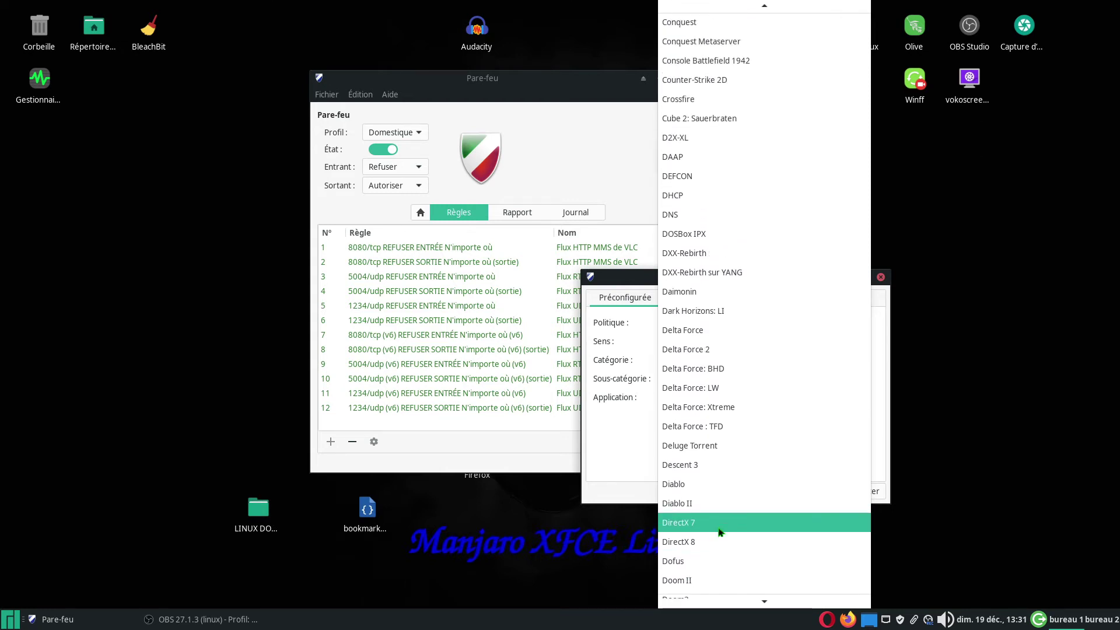
scroll(719, 527, up, 14)
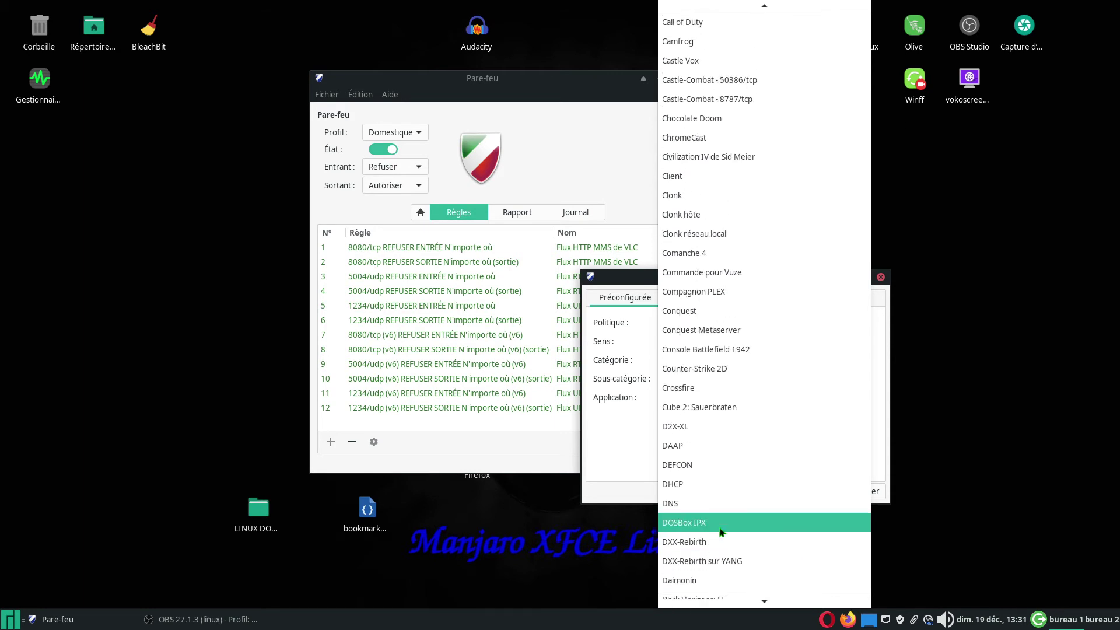
scroll(719, 527, up, 10)
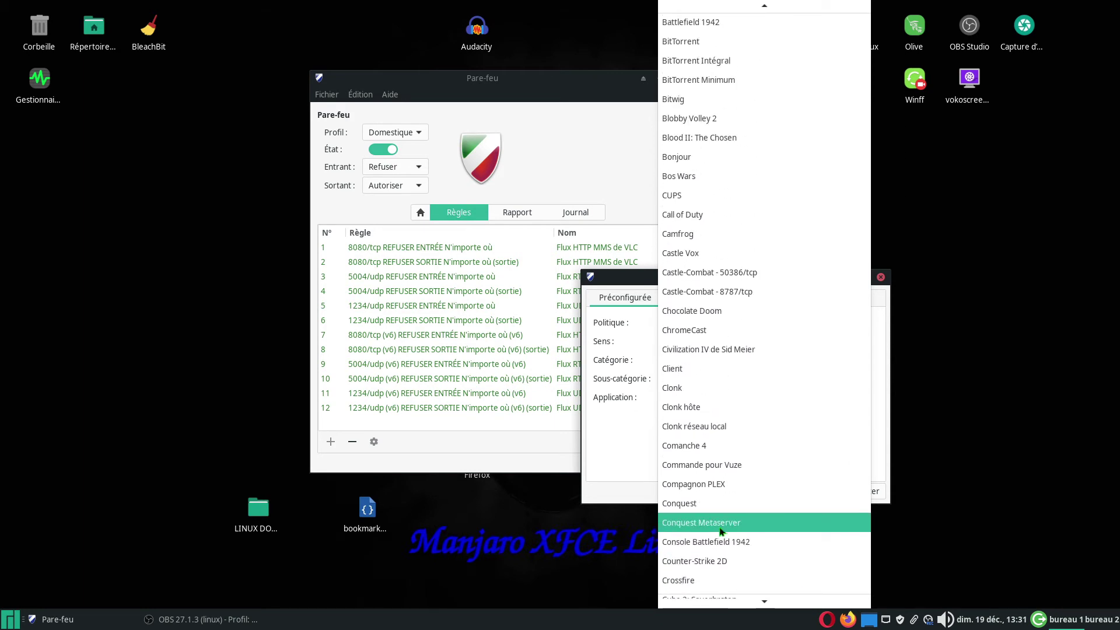
scroll(720, 527, up, 14)
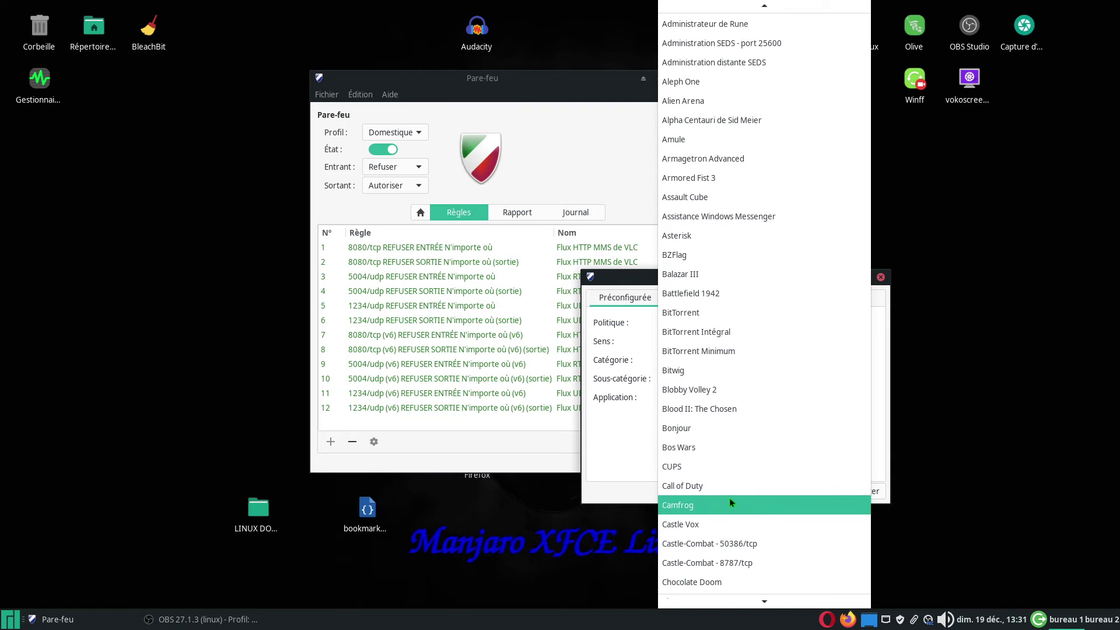
scroll(730, 502, up, 2)
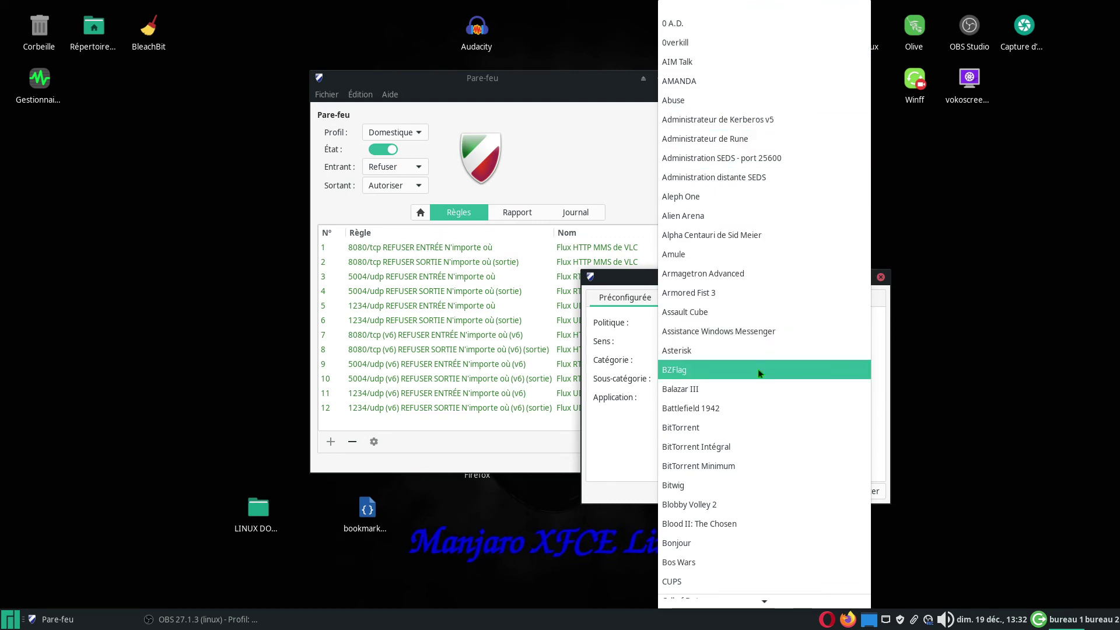
click(630, 446)
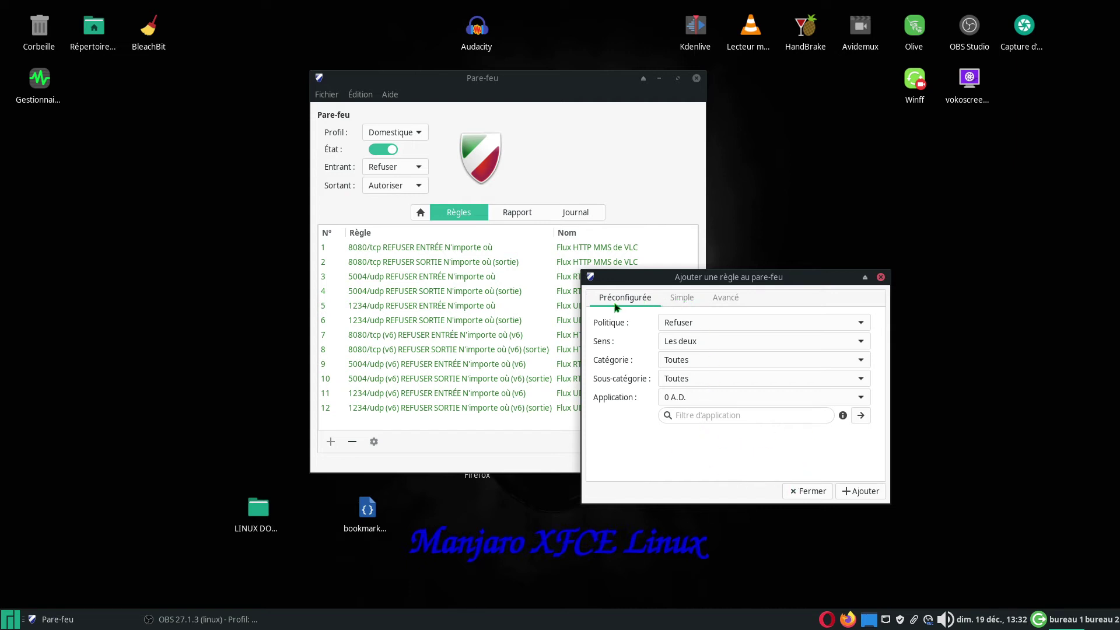
- Create a Simple rule named audacity with policy Refuser in both directions
click(683, 299)
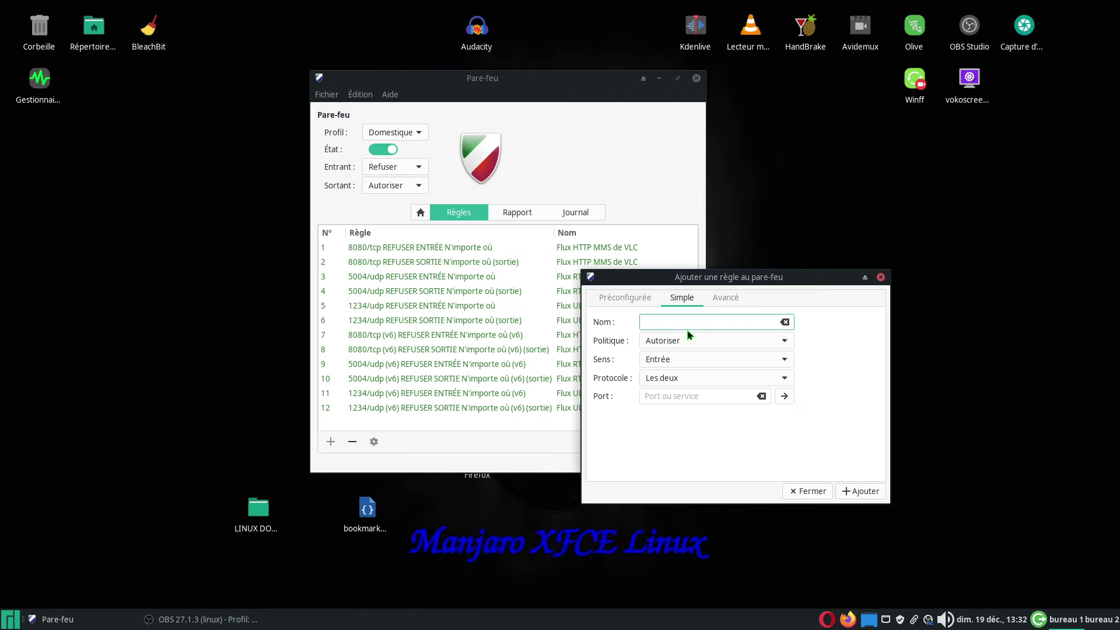
text(audacity)
click(785, 342)
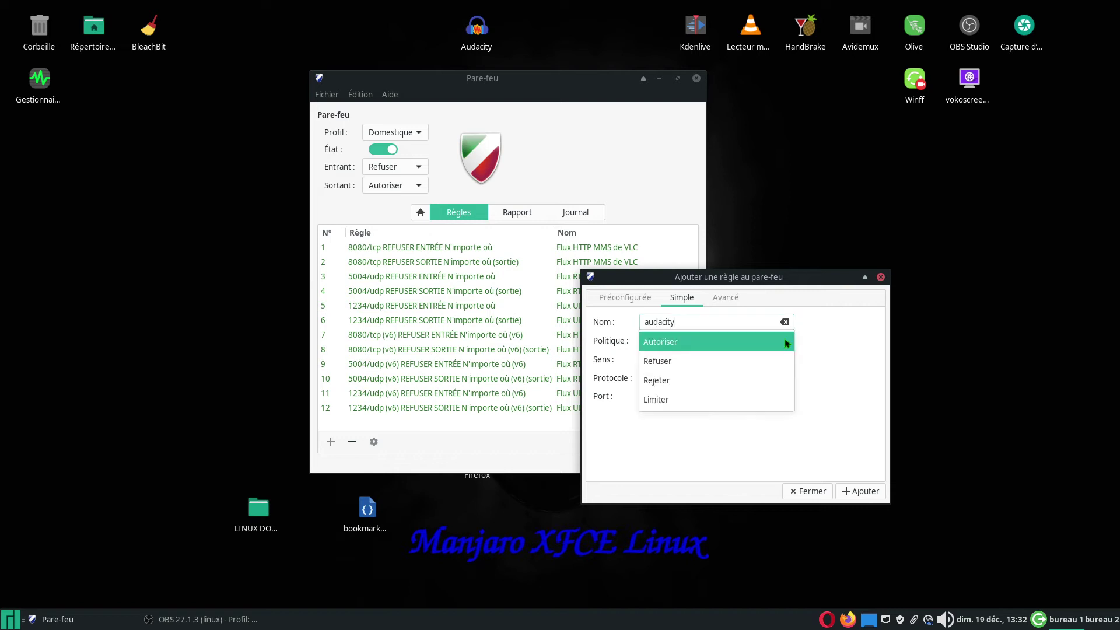
click(705, 357)
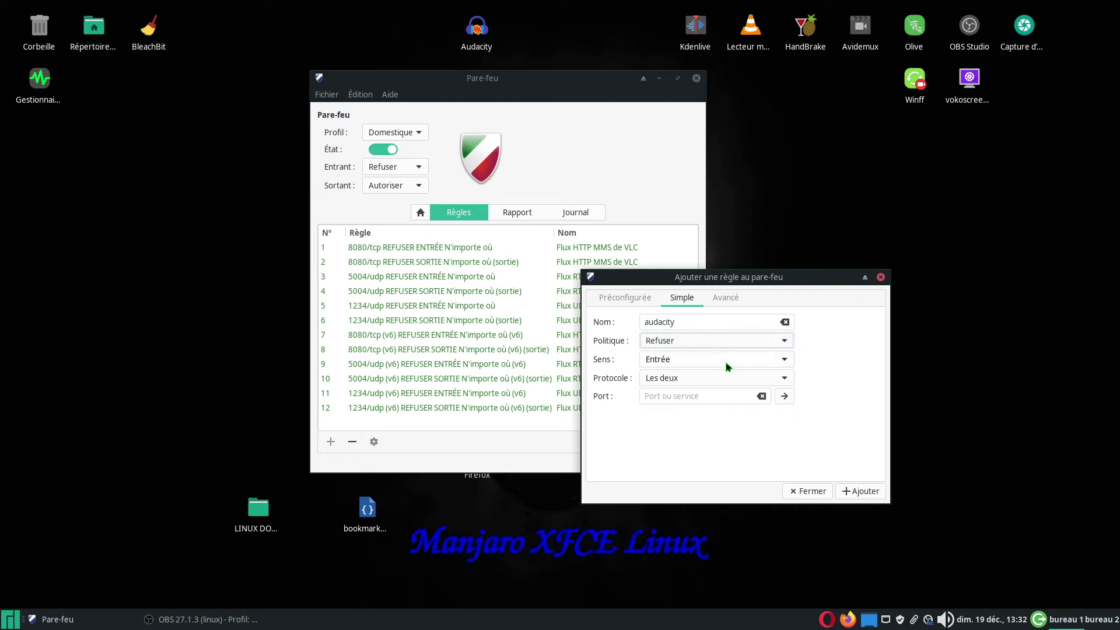
click(781, 358)
click(662, 397)
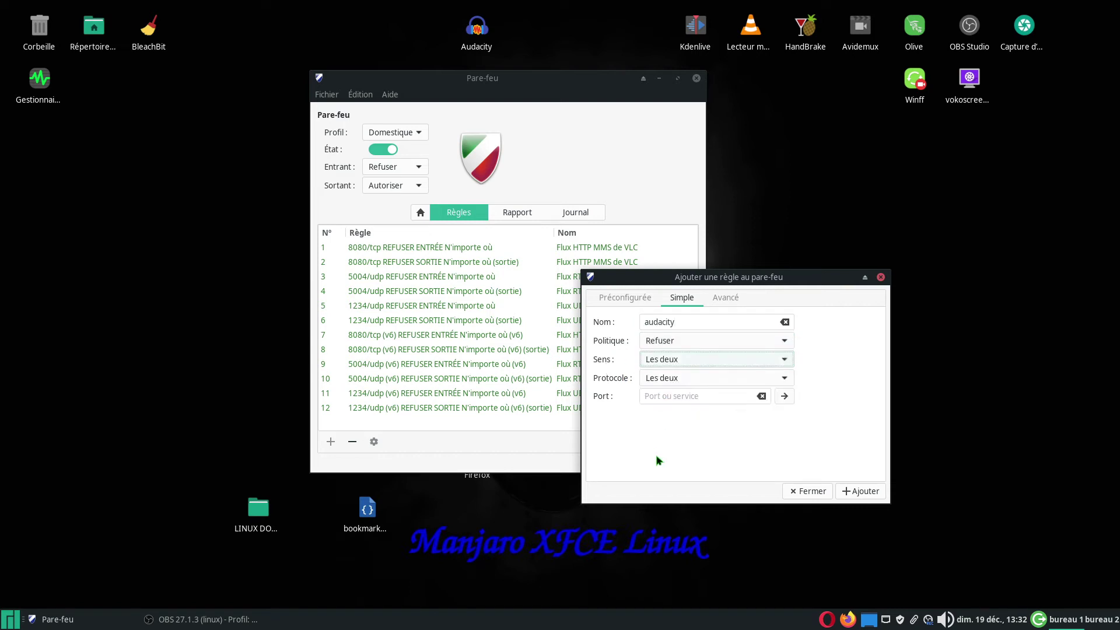
- Keep protocol Les deux, try adding the rule, and dismiss the 'Ajouter un port' warning
click(786, 379)
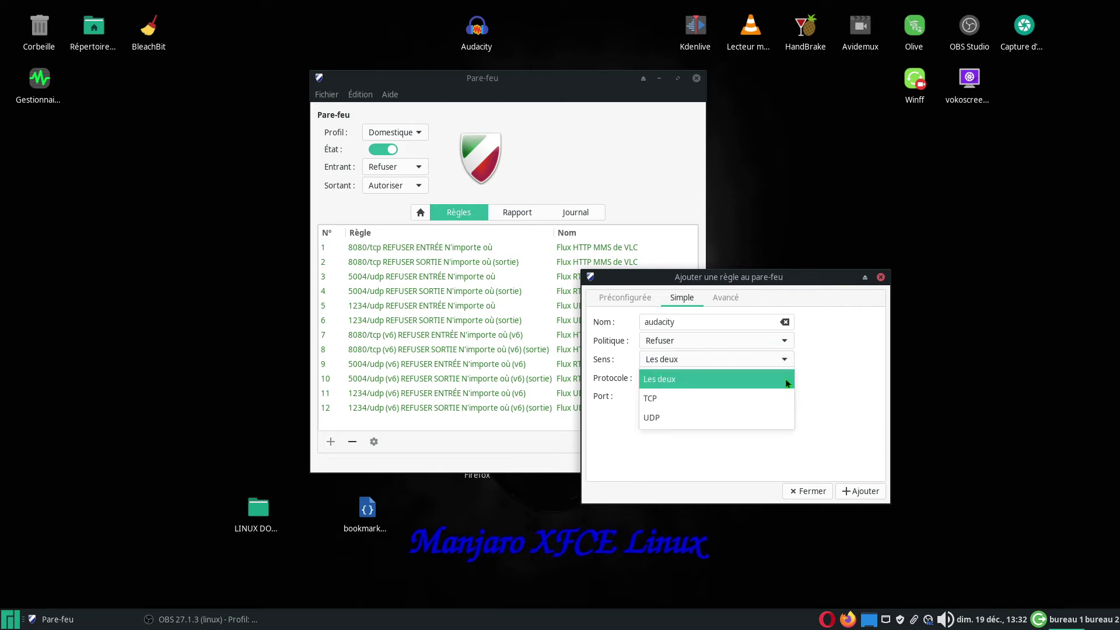
click(788, 383)
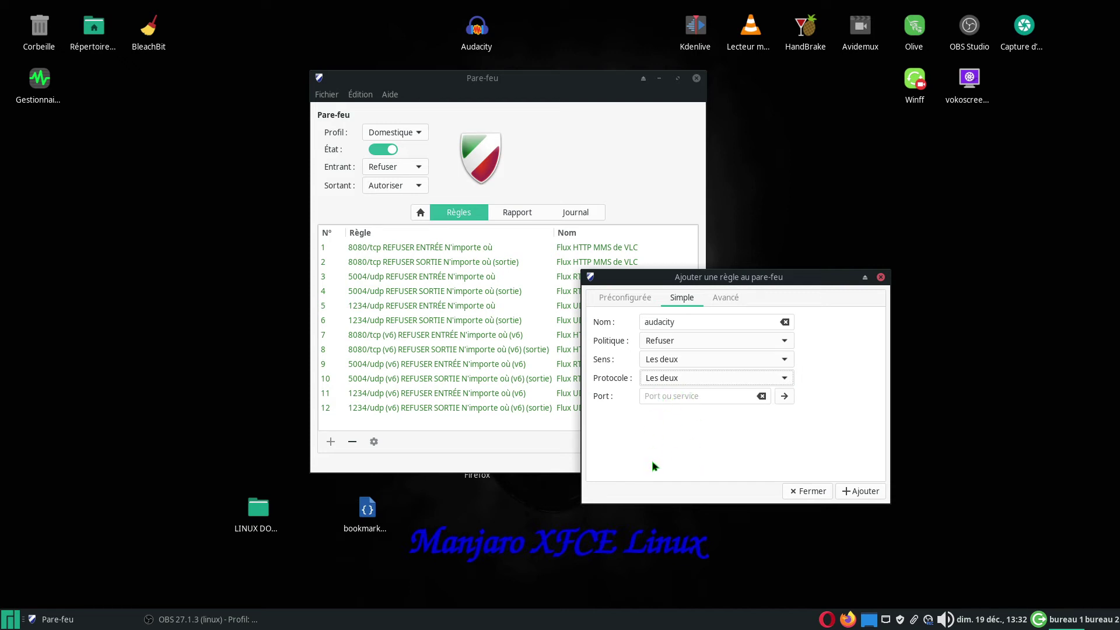
click(854, 492)
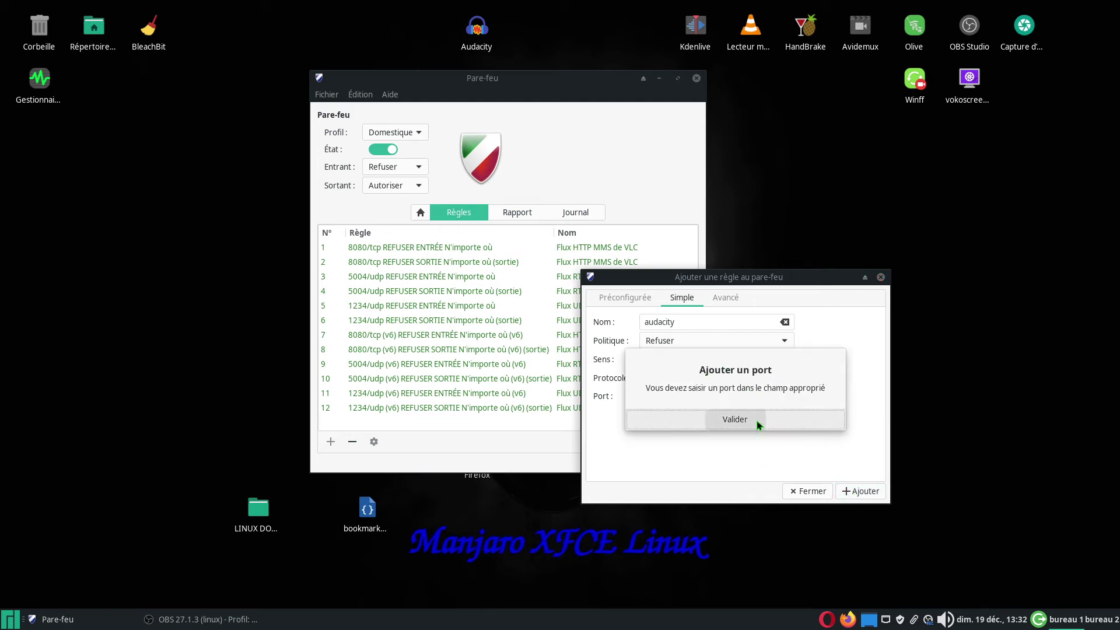
click(756, 419)
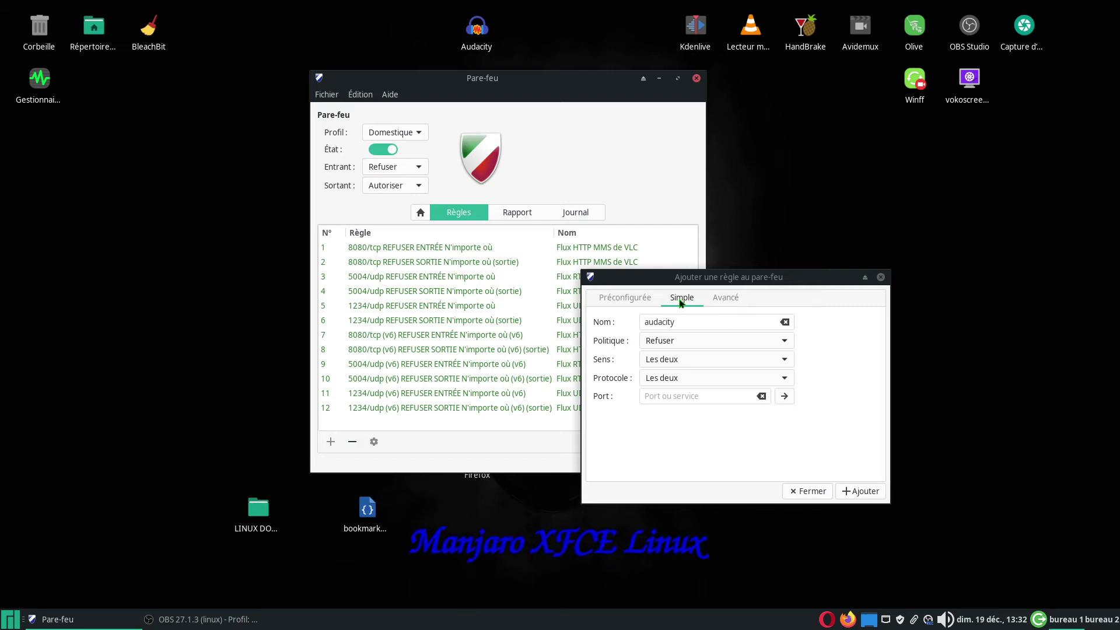
- After glancing at the Avancé tab, change the rule name from audacity to Audacity
click(725, 300)
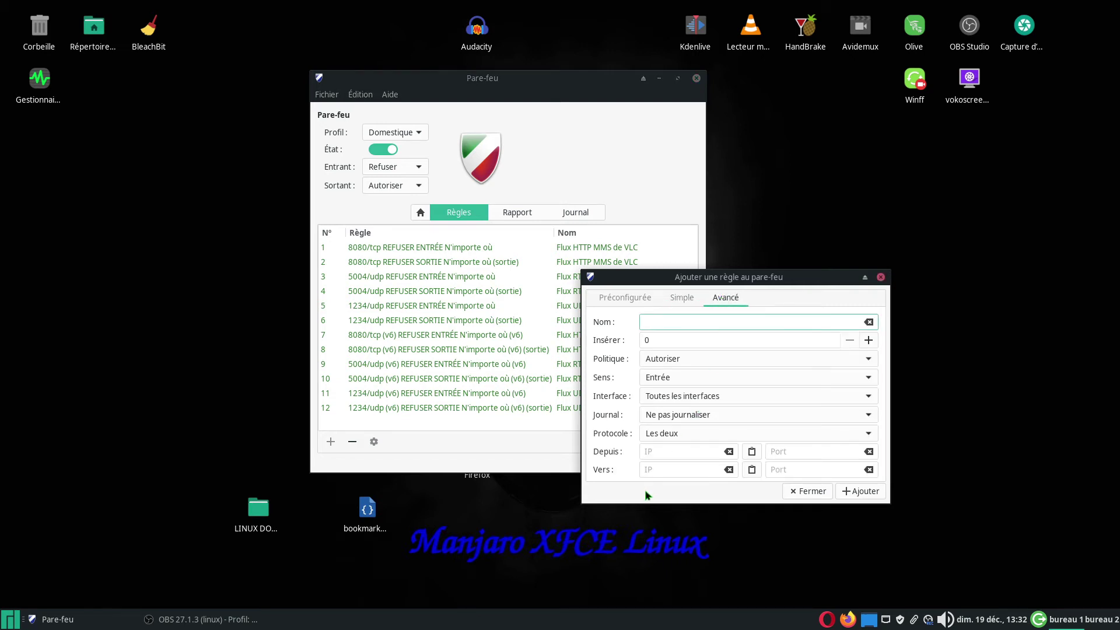
click(680, 299)
click(680, 330)
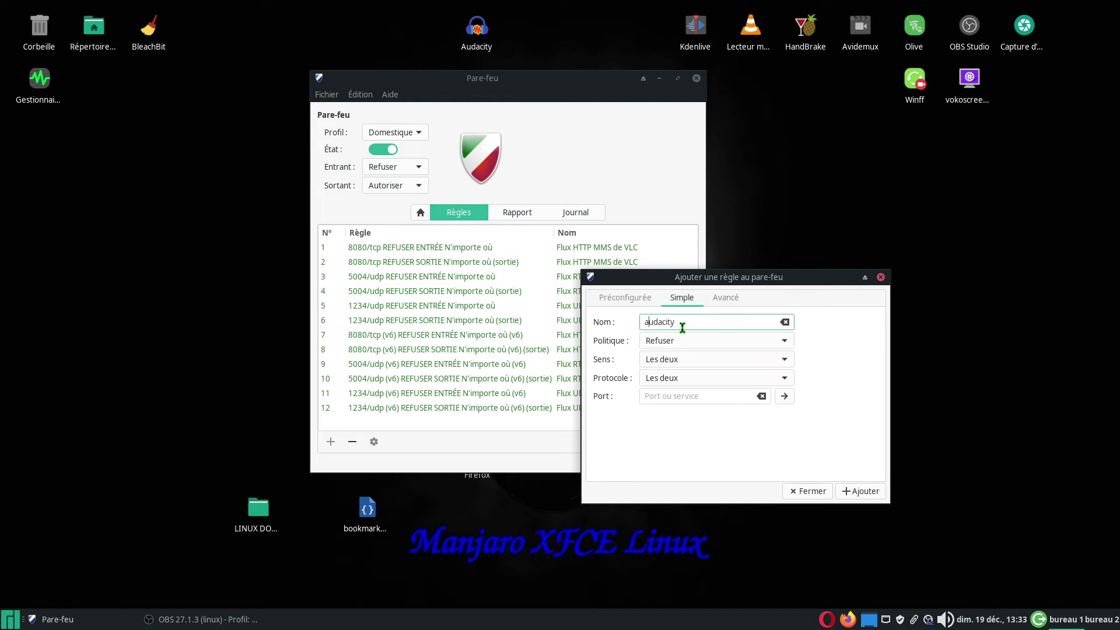
key(BackSpace)
text(A)
right_click(477, 39)
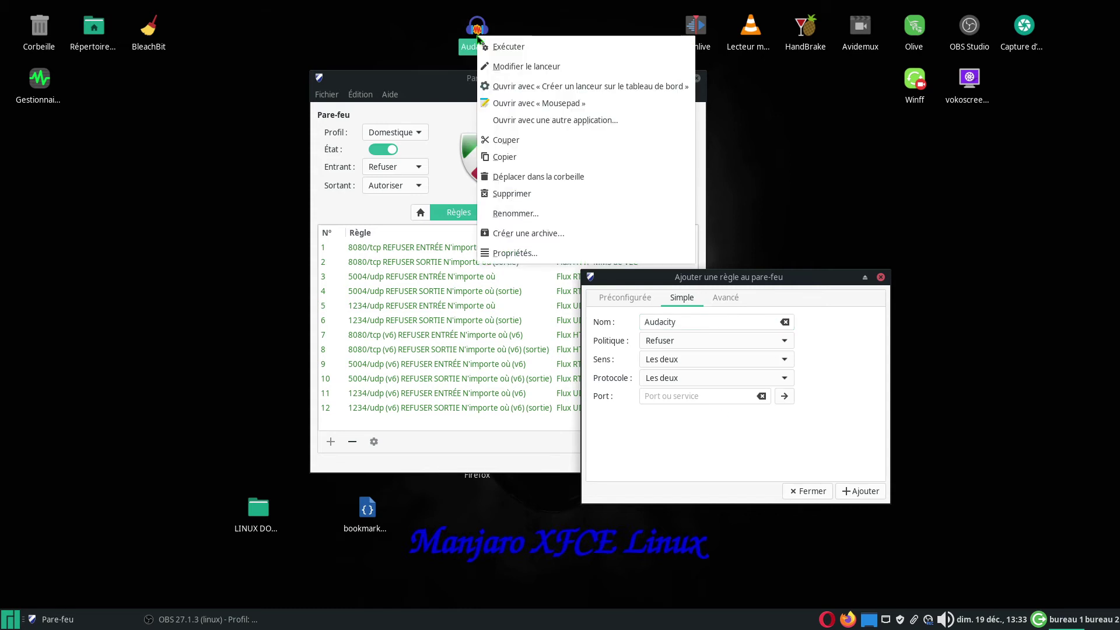
click(515, 253)
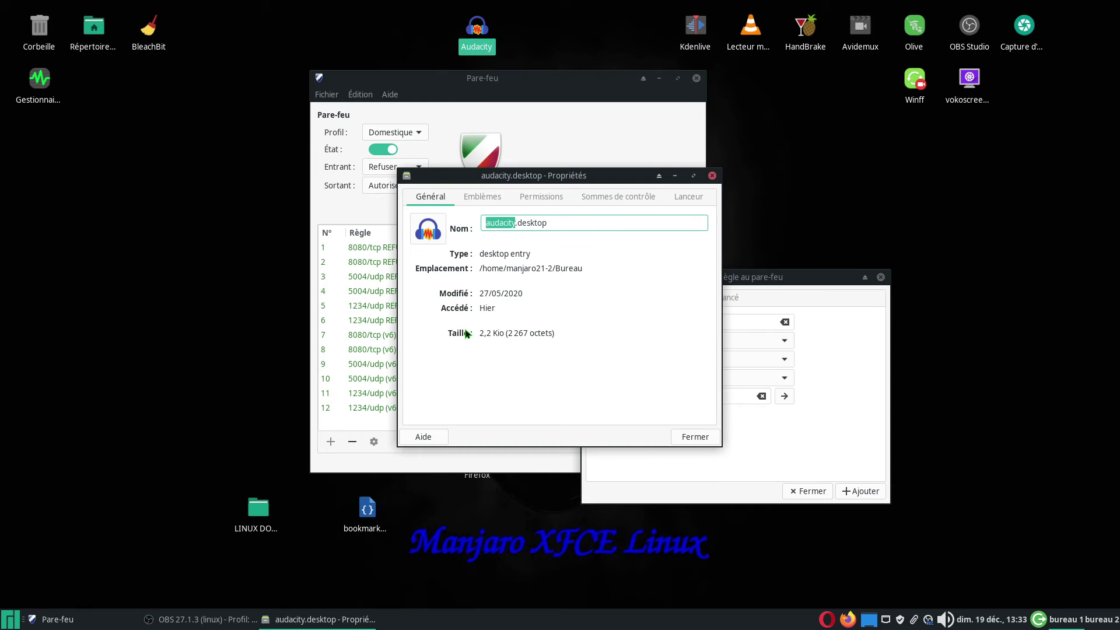
click(689, 197)
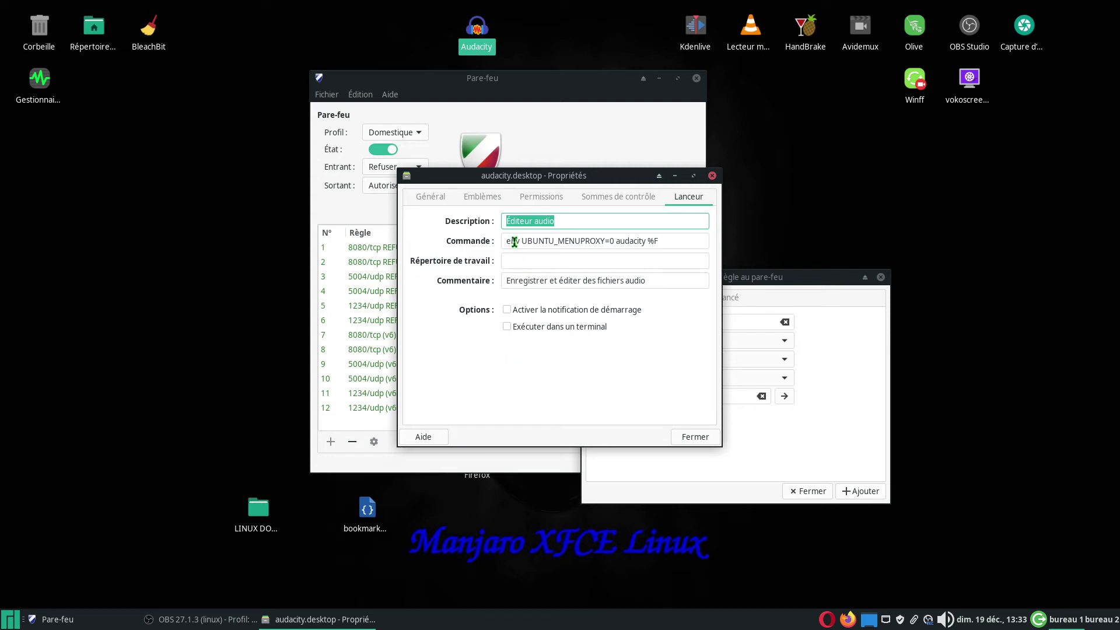
drag(665, 241, 506, 242)
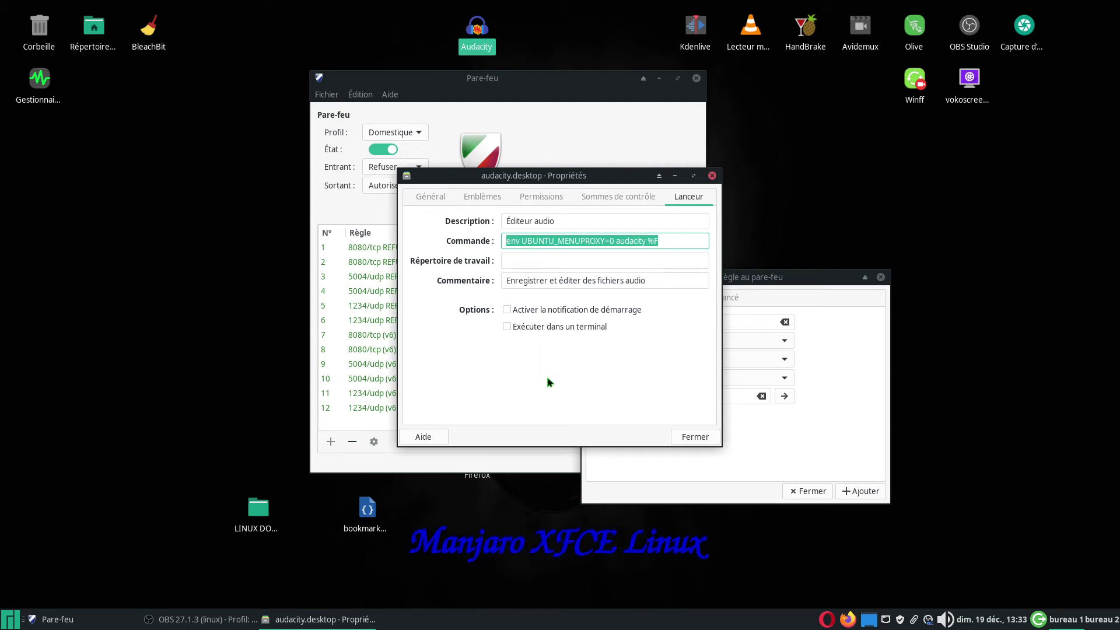
click(541, 198)
click(482, 197)
click(433, 199)
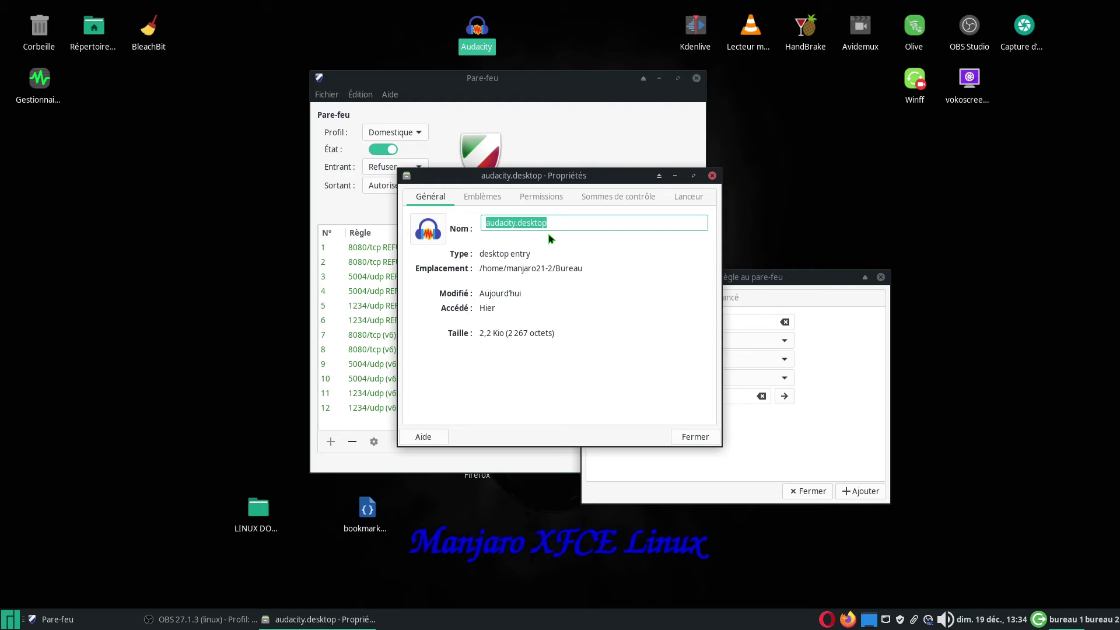
key(End)
drag(548, 224, 499, 226)
right_click(499, 226)
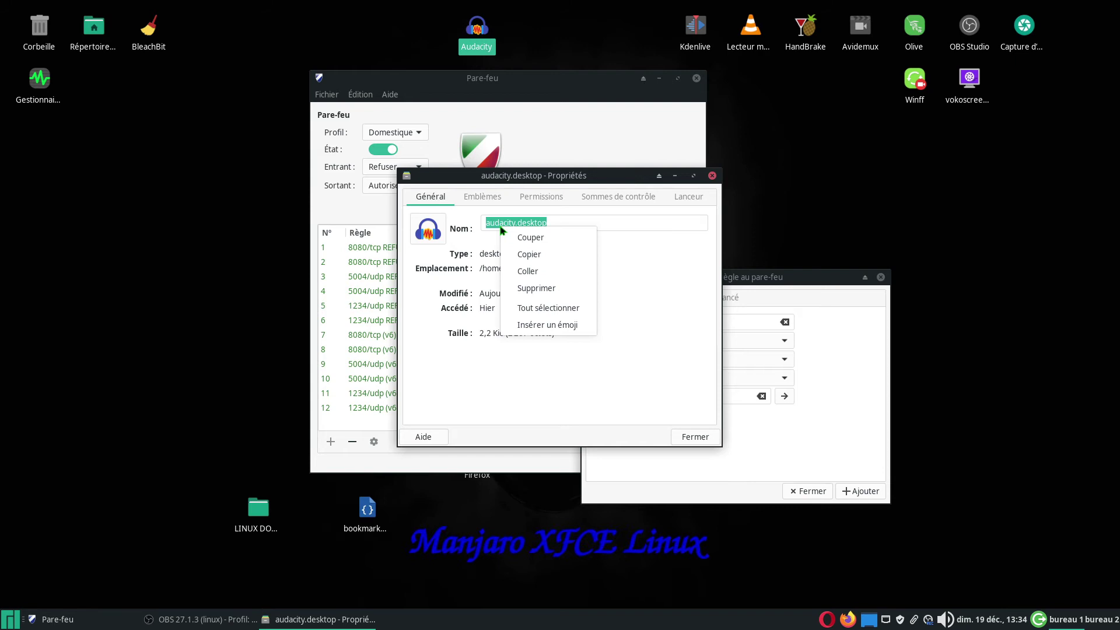
click(536, 251)
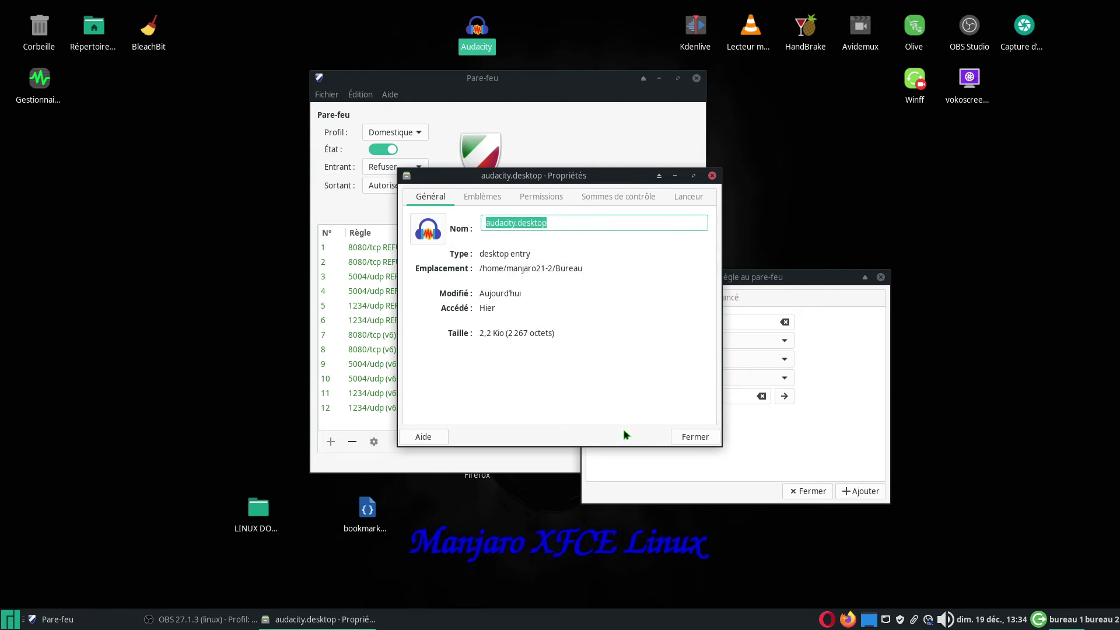
click(710, 179)
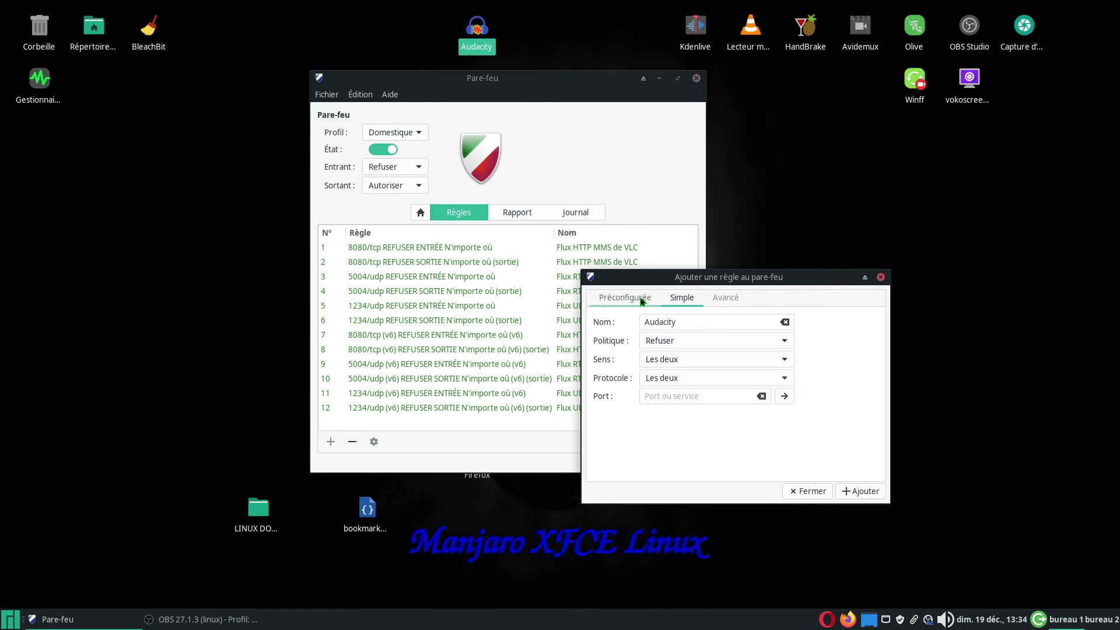
- Paste audacity.desktop into the Préconfigurée application filter and check the matched rule
click(641, 300)
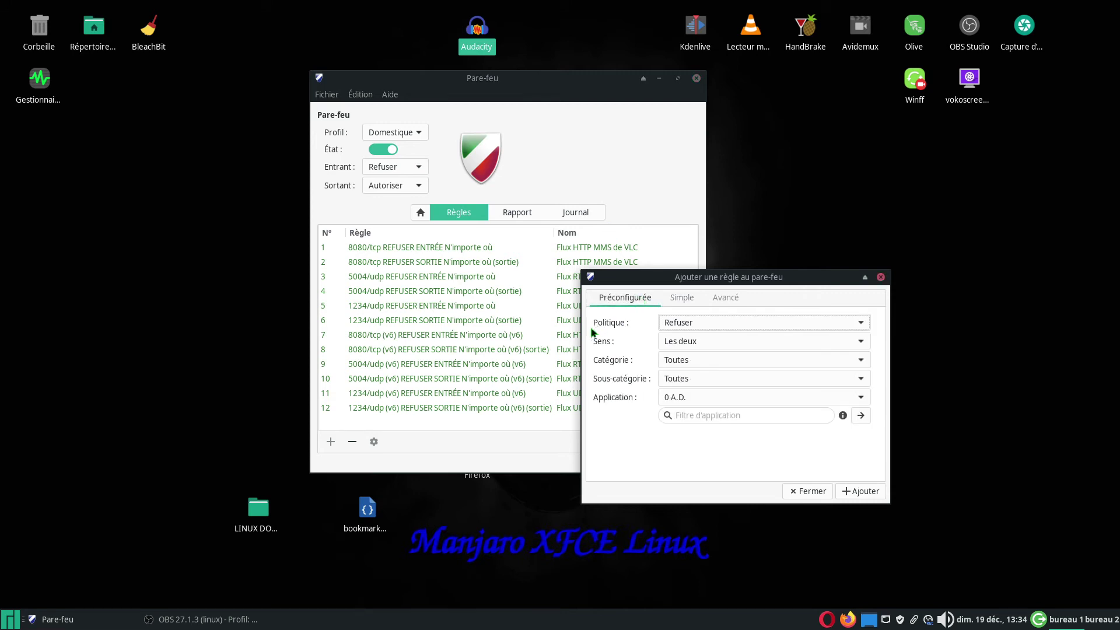
click(689, 417)
right_click(690, 417)
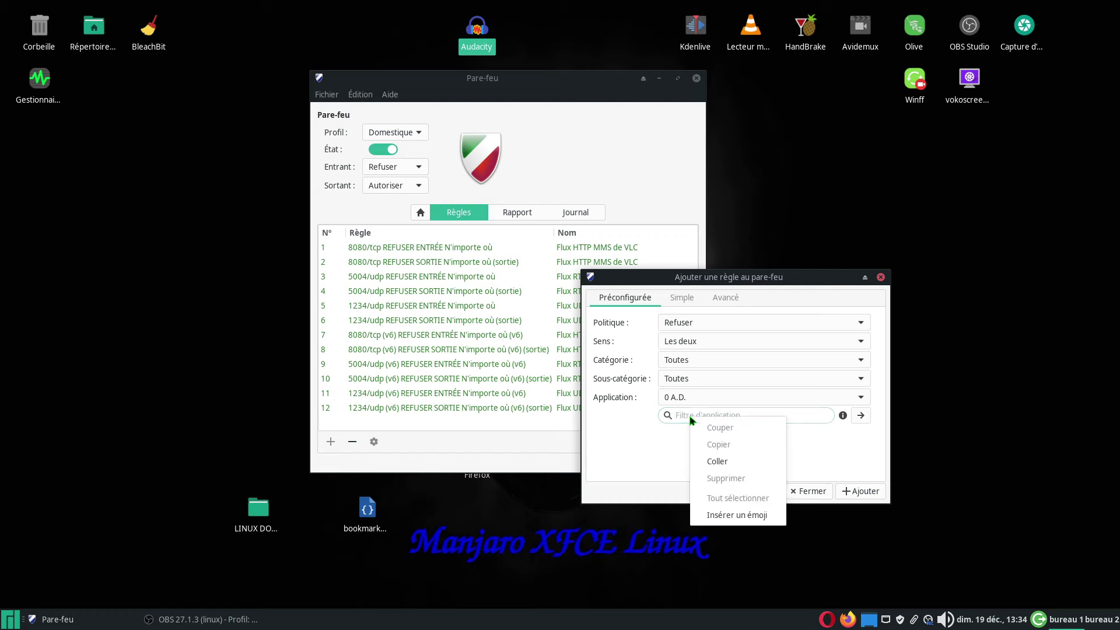
click(722, 462)
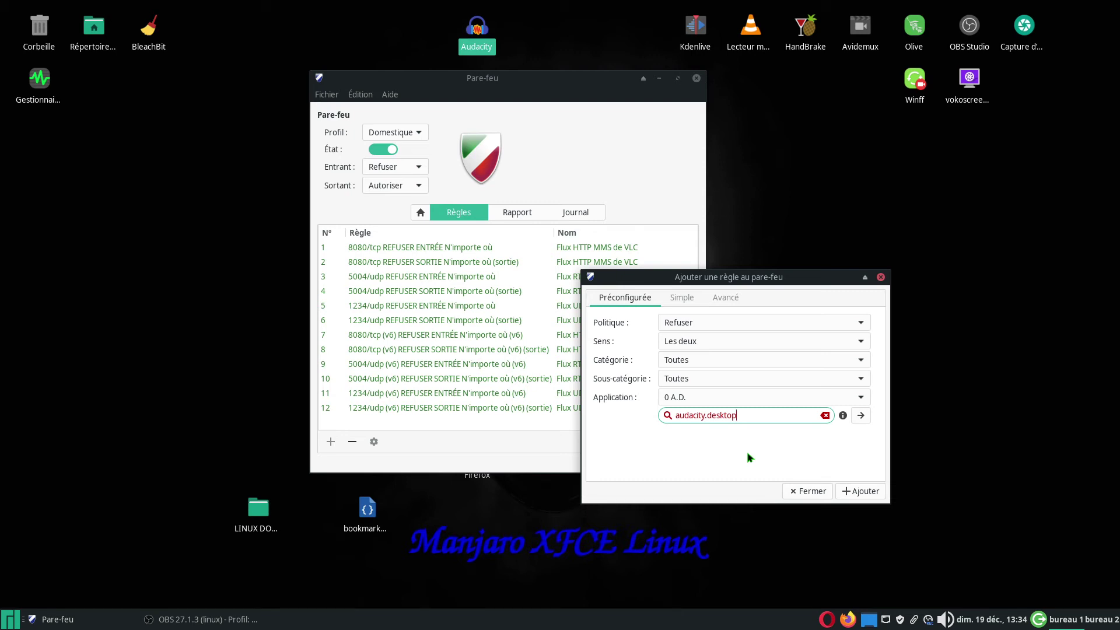
click(861, 416)
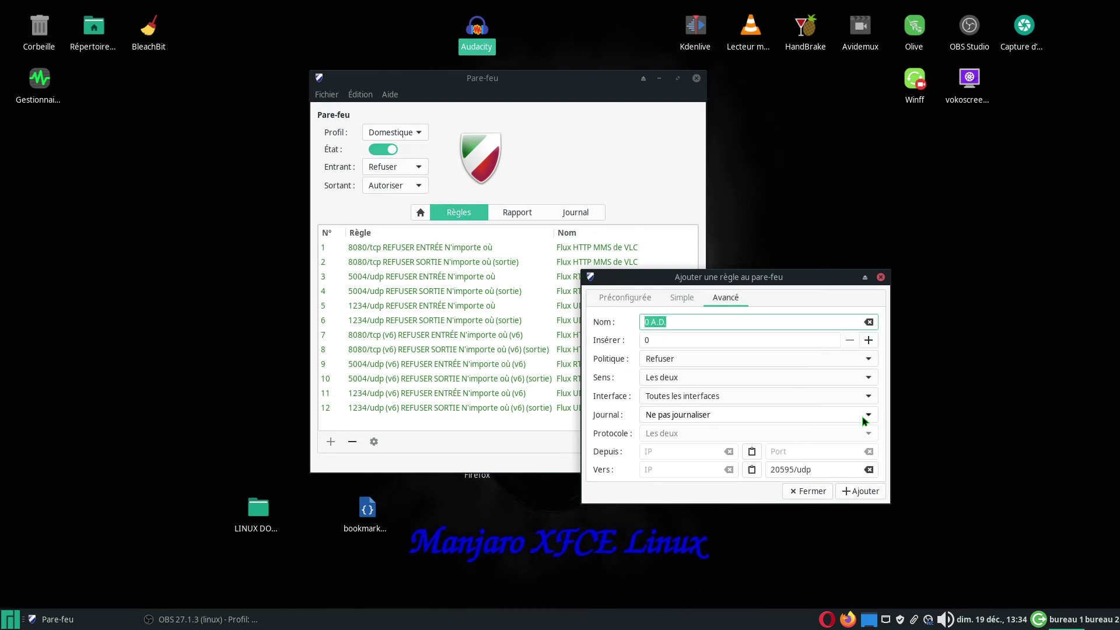
click(637, 300)
- Retype the application filter as 'audacity', then 'Audacity'
click(747, 416)
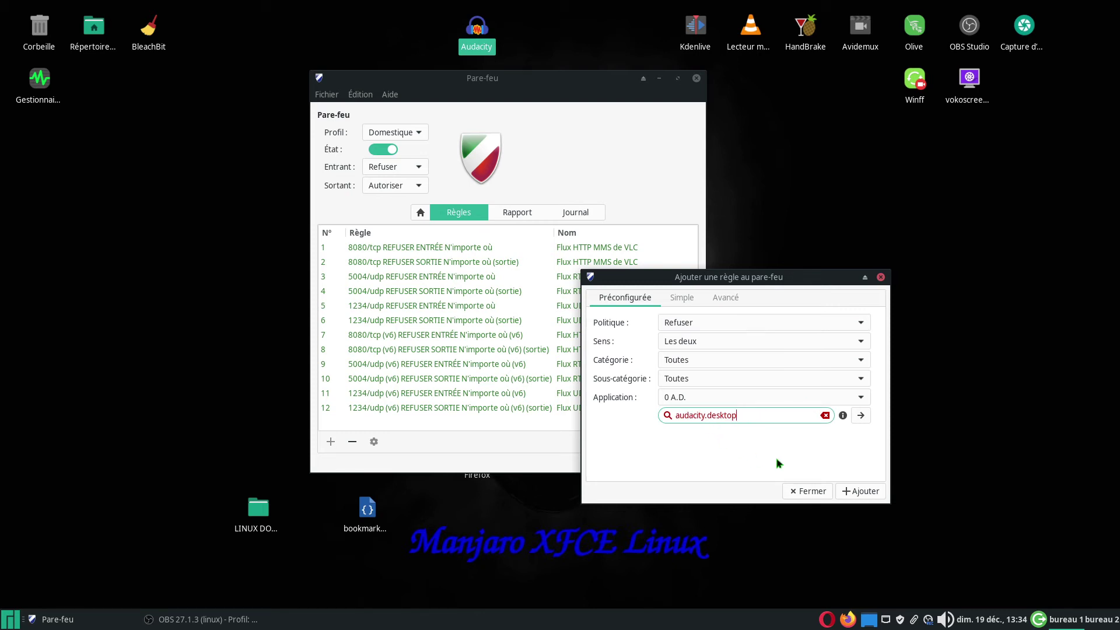
key(BackSpace)
key(BackSpace)
key(BackSpace)
key(BackSpace)
key(BackSpace)
key(BackSpace)
key(BackSpace)
key(BackSpace)
drag(713, 416, 668, 416)
text(audacity)
drag(710, 415, 666, 417)
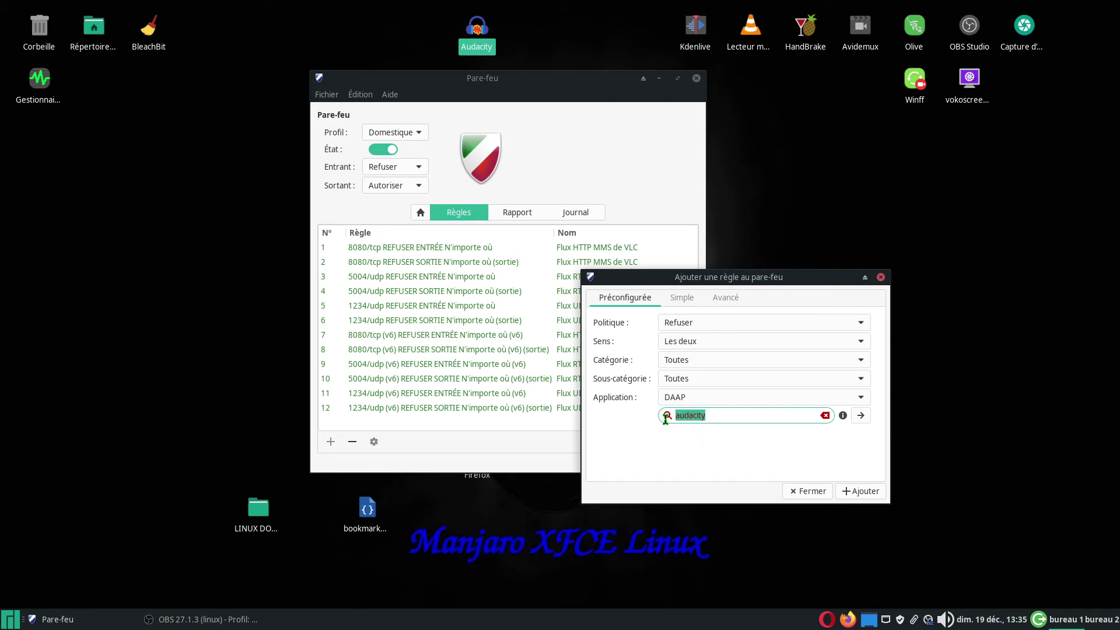
text(Audacity)
- Try shorter filters like 'aud' and 'auda', settling on 'Aud'
key(BackSpace)
key(BackSpace)
key(BackSpace)
key(BackSpace)
text(au)
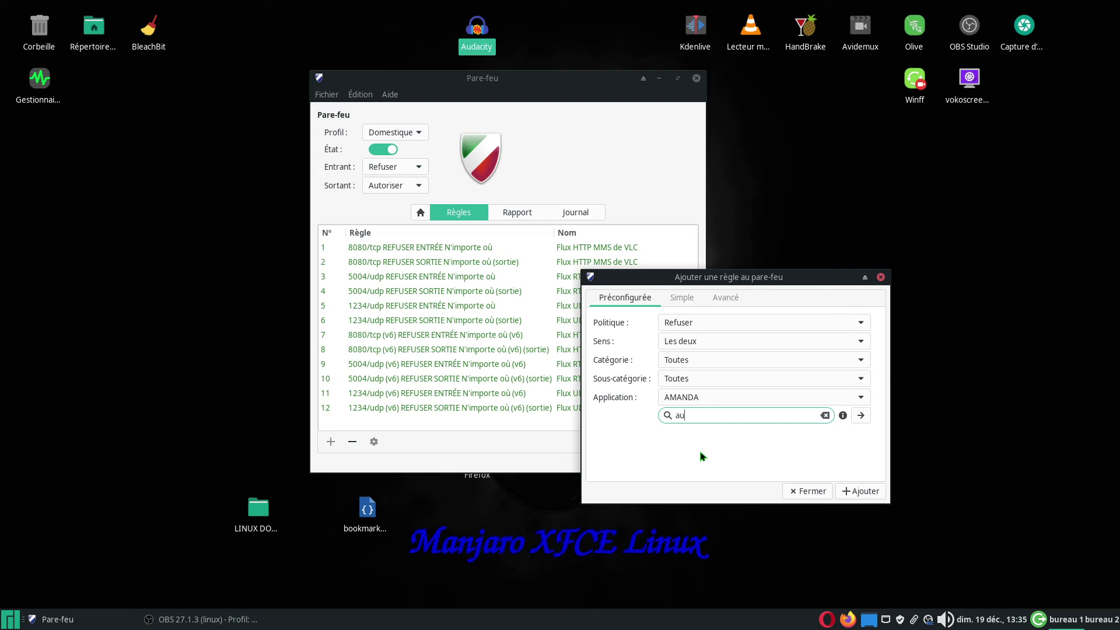
text(d)
text(a)
key(BackSpace)
key(BackSpace)
text(da)
key(BackSpace)
key(BackSpace)
key(BackSpace)
key(BackSpace)
text(Aud)
drag(705, 415, 676, 415)
- Check the applications matching 'Auda' and 'Au', keeping DAAP selected
click(859, 396)
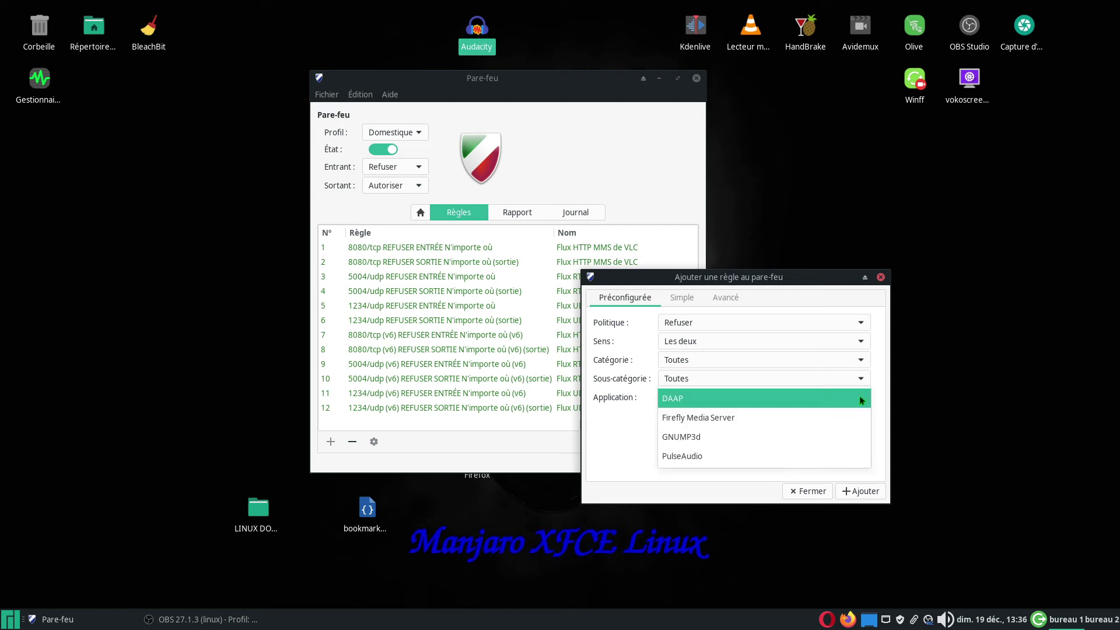
click(859, 397)
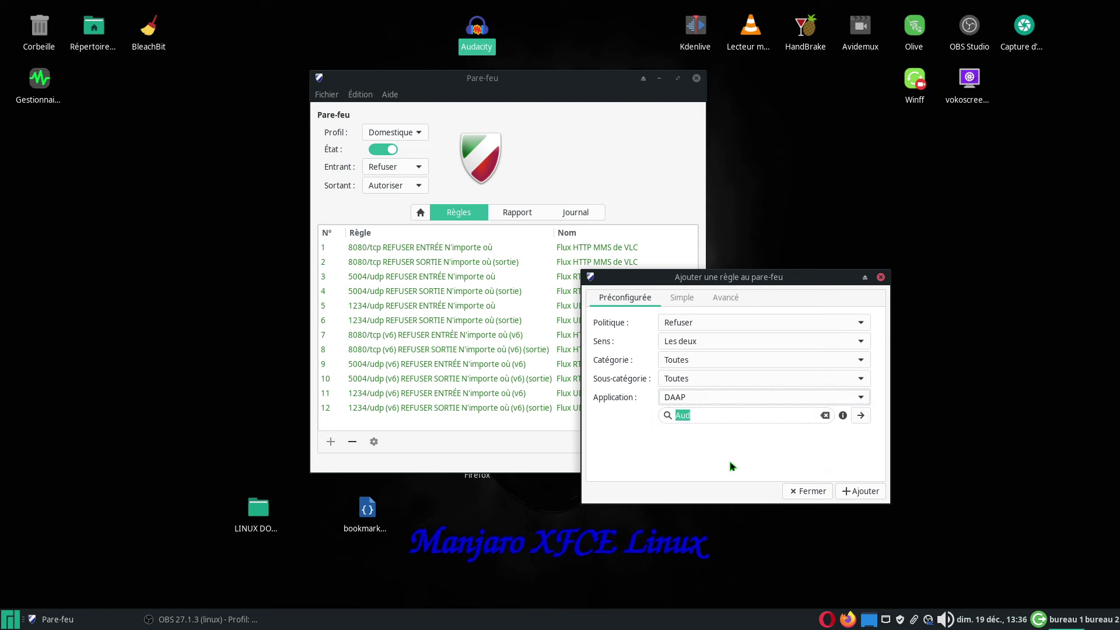
click(714, 418)
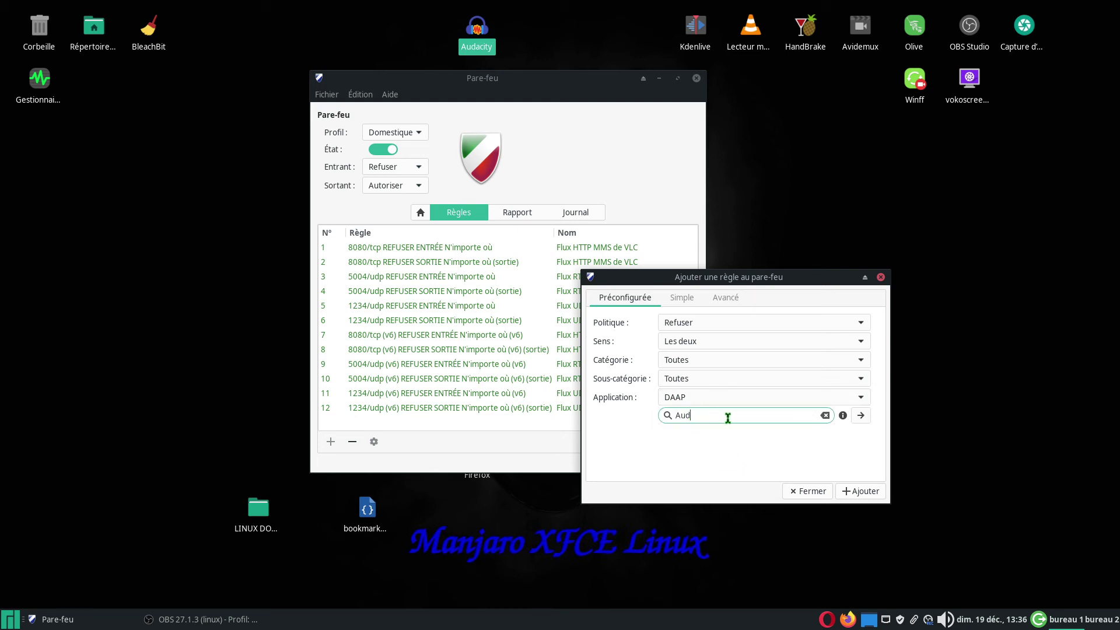
text(a)
click(863, 397)
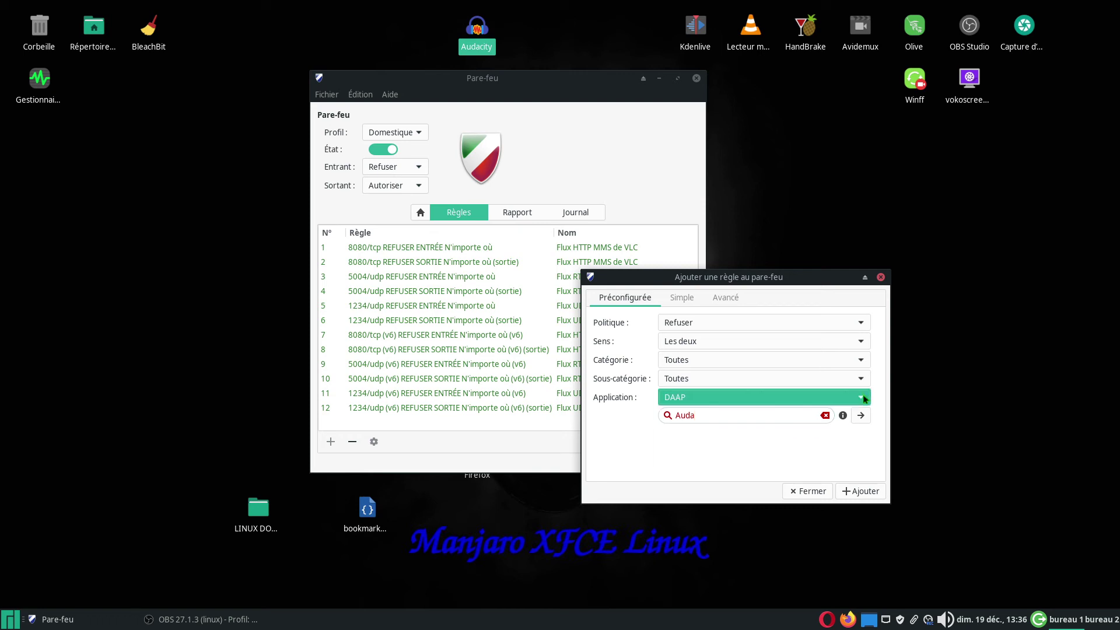
click(863, 398)
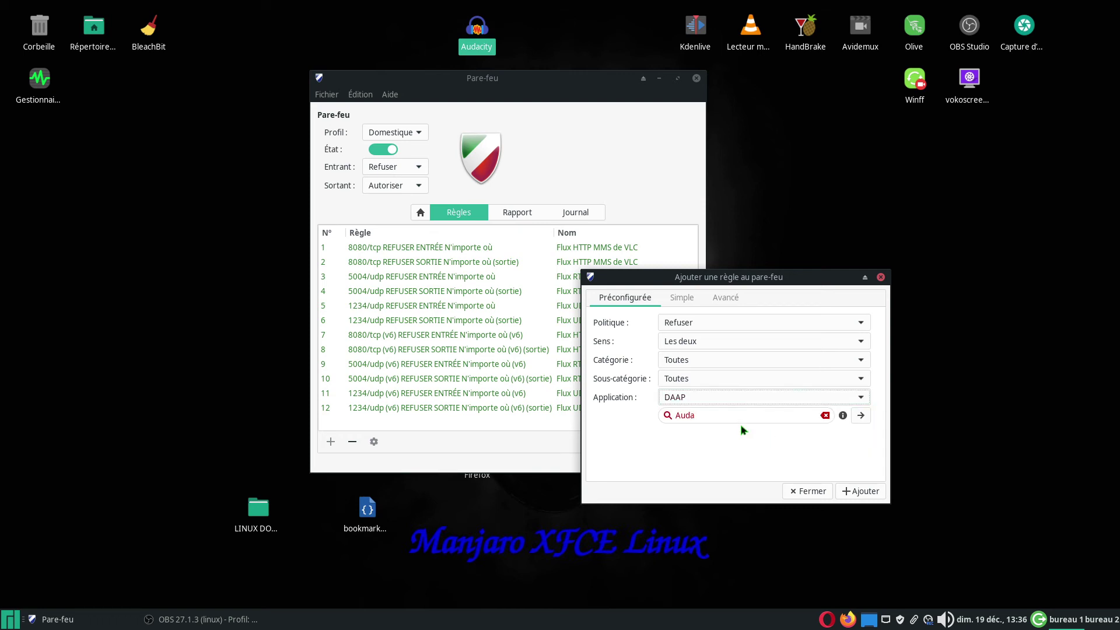
key(BackSpace)
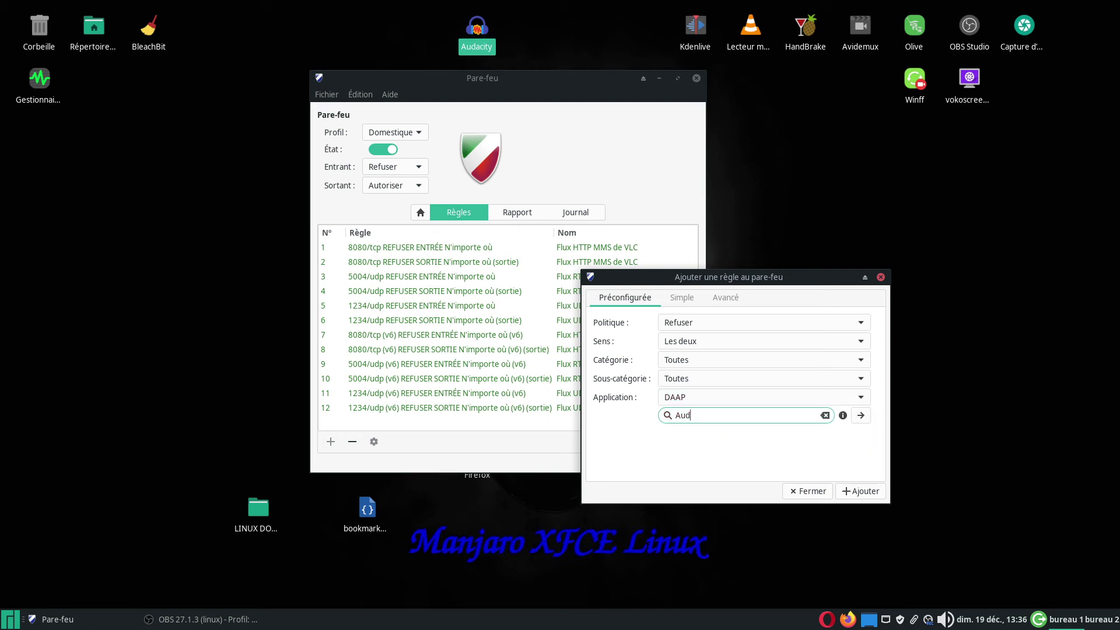
key(BackSpace)
key(BackSpace)
- Scroll the preconfigured application list, then close the add-rule dialog without adding a rule
click(861, 397)
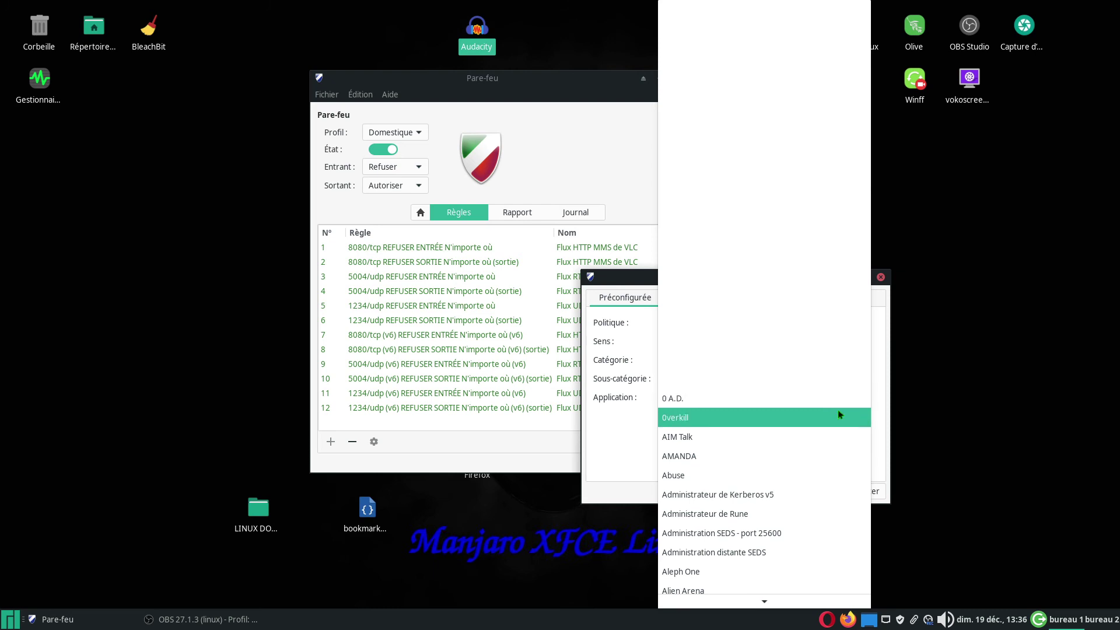
scroll(764, 529, down, 5)
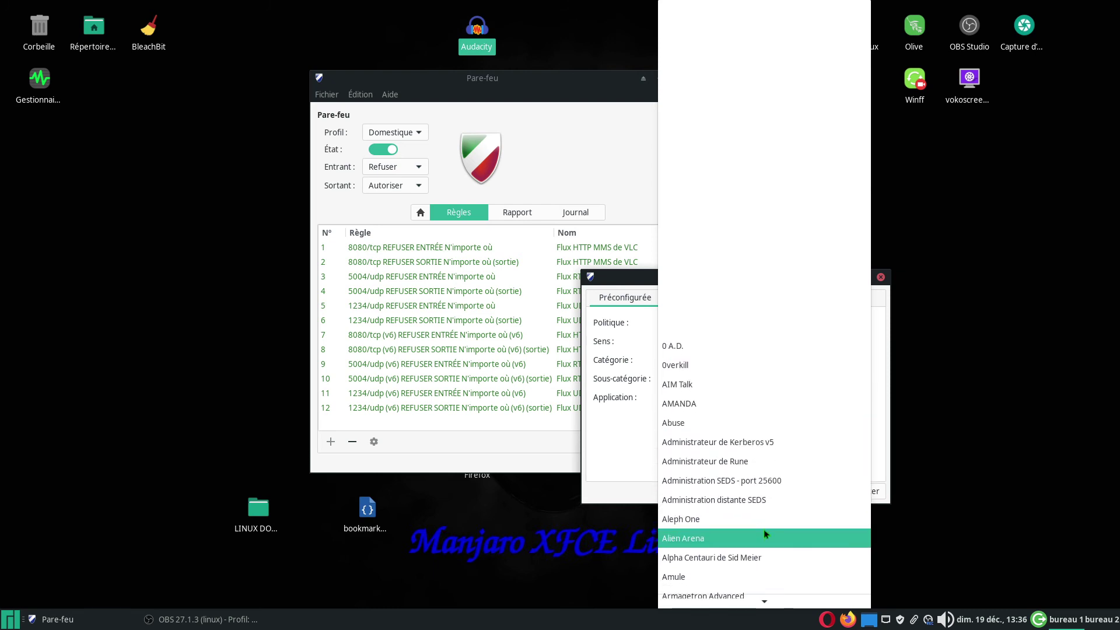
scroll(765, 532, down, 2)
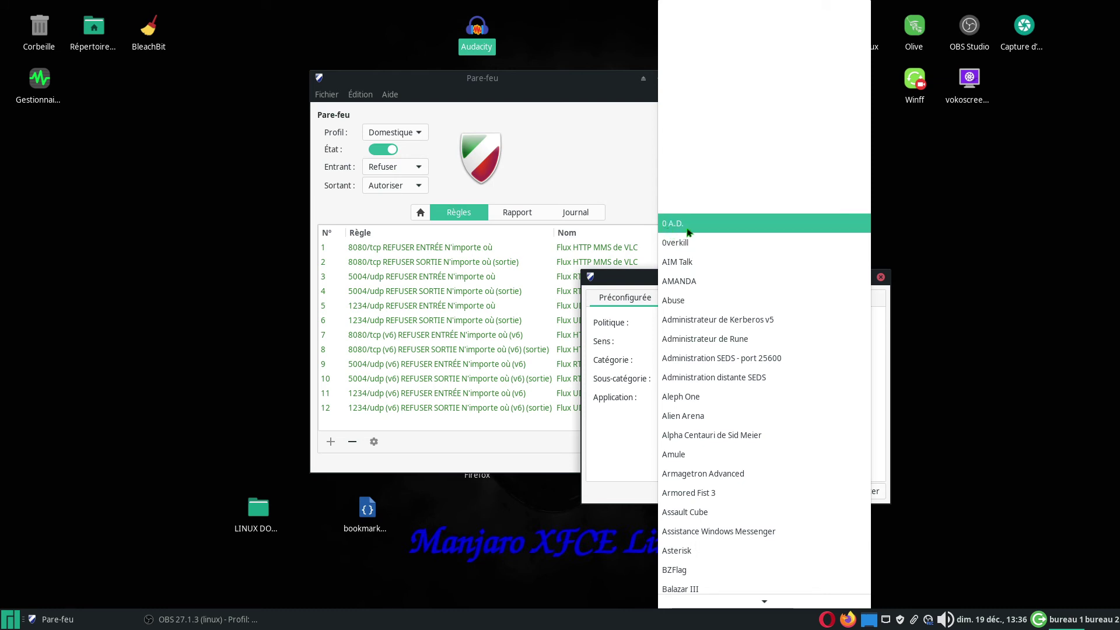
click(631, 442)
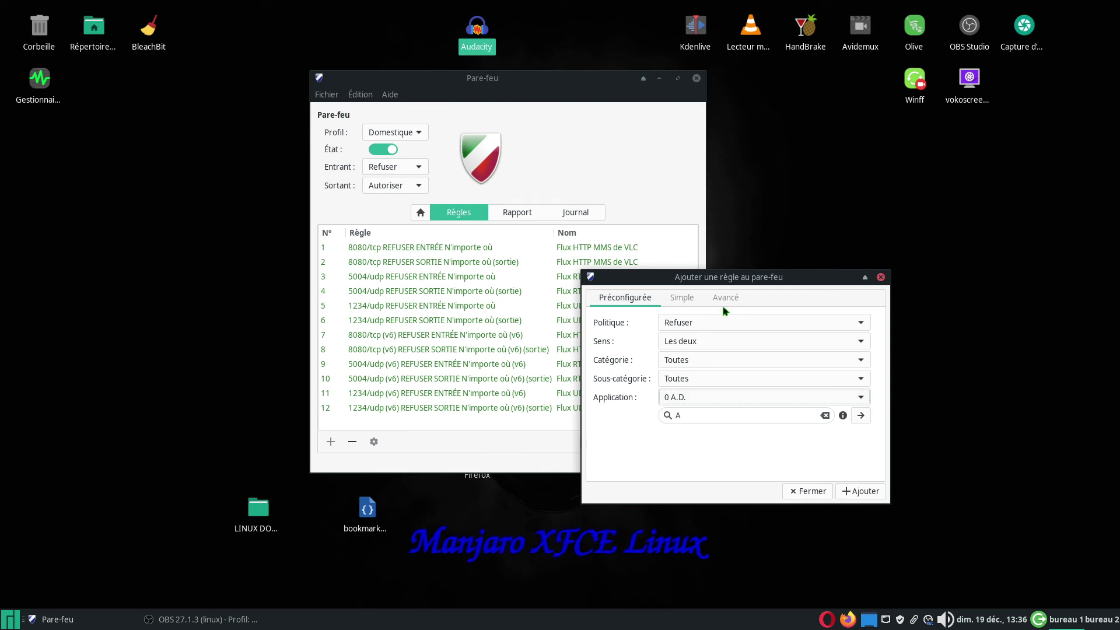
click(882, 279)
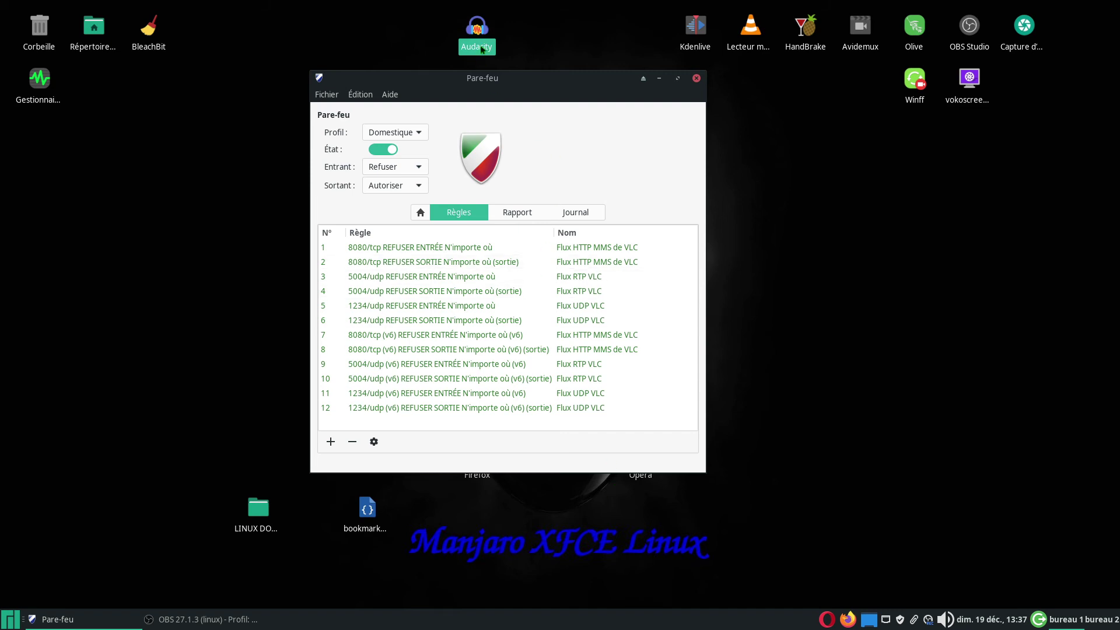
- Open Gufw's add-rule dialog on Préconfigurée and move it clear of the rules list
drag(529, 82, 499, 88)
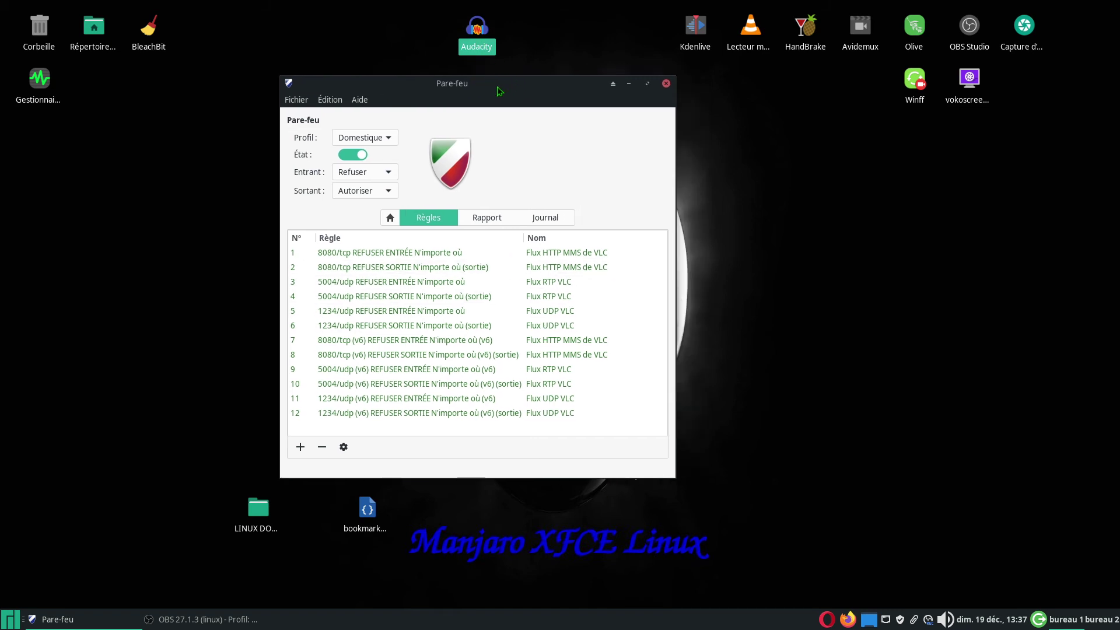
click(790, 197)
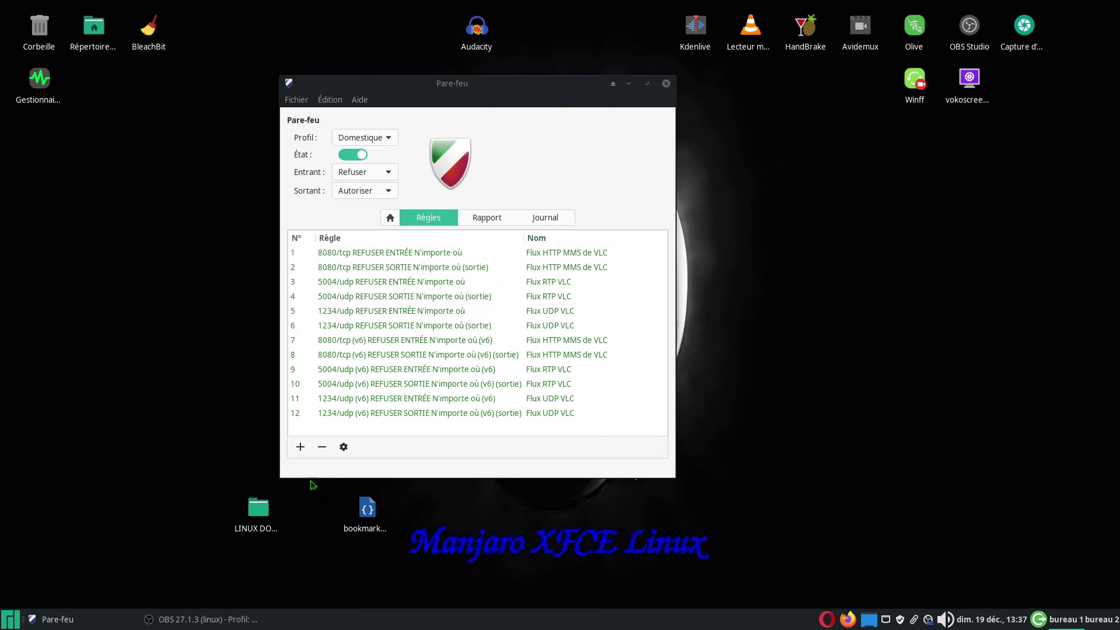
click(301, 448)
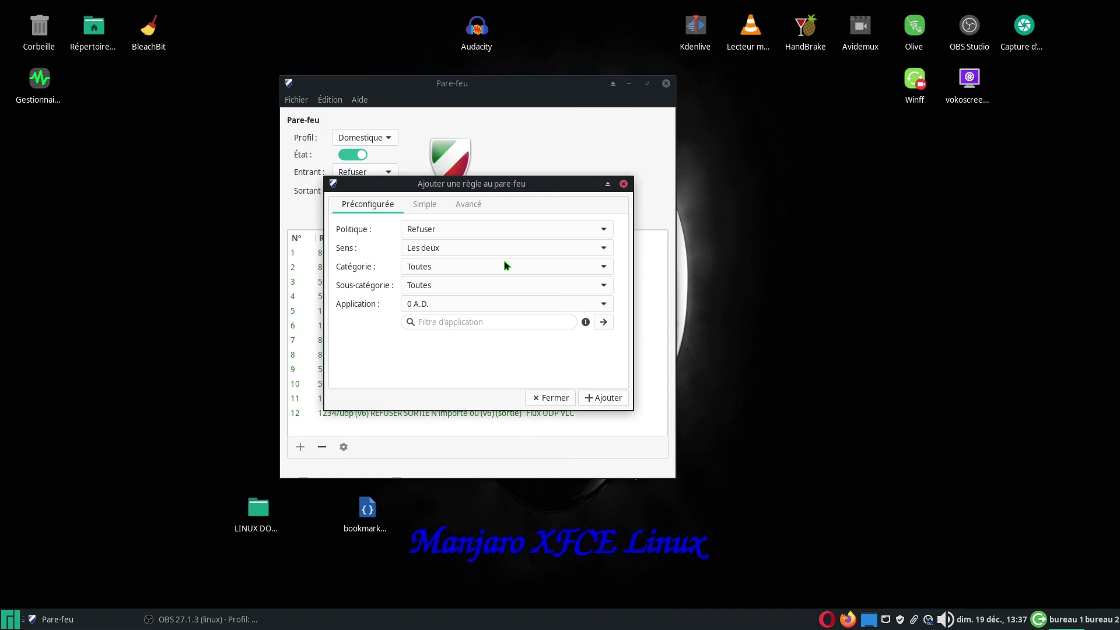
drag(516, 187, 754, 294)
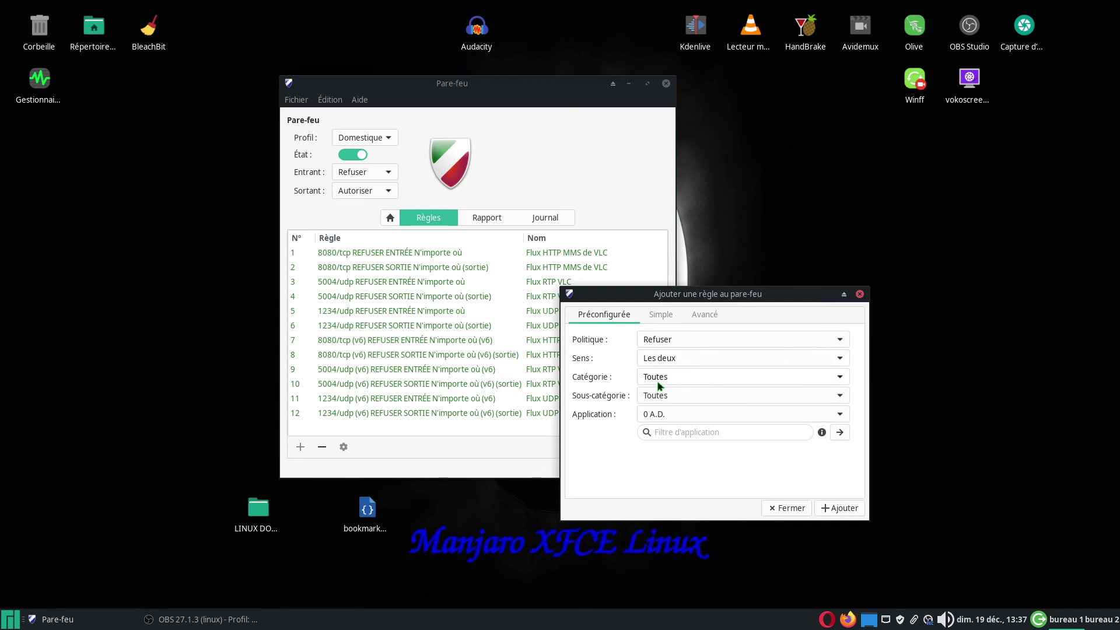
click(661, 432)
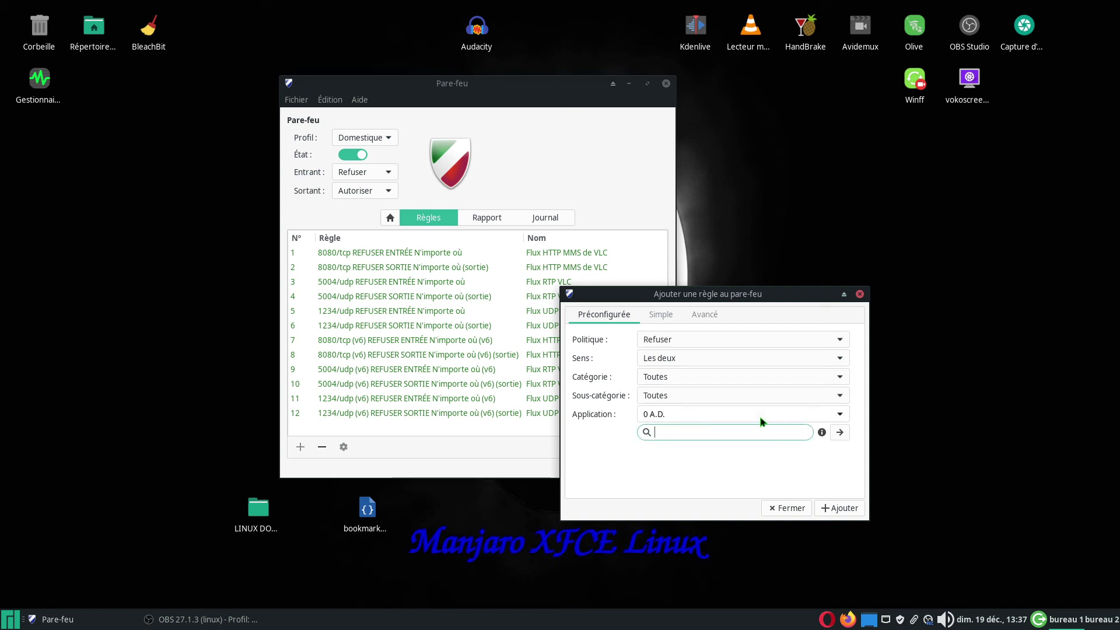
text(avid)
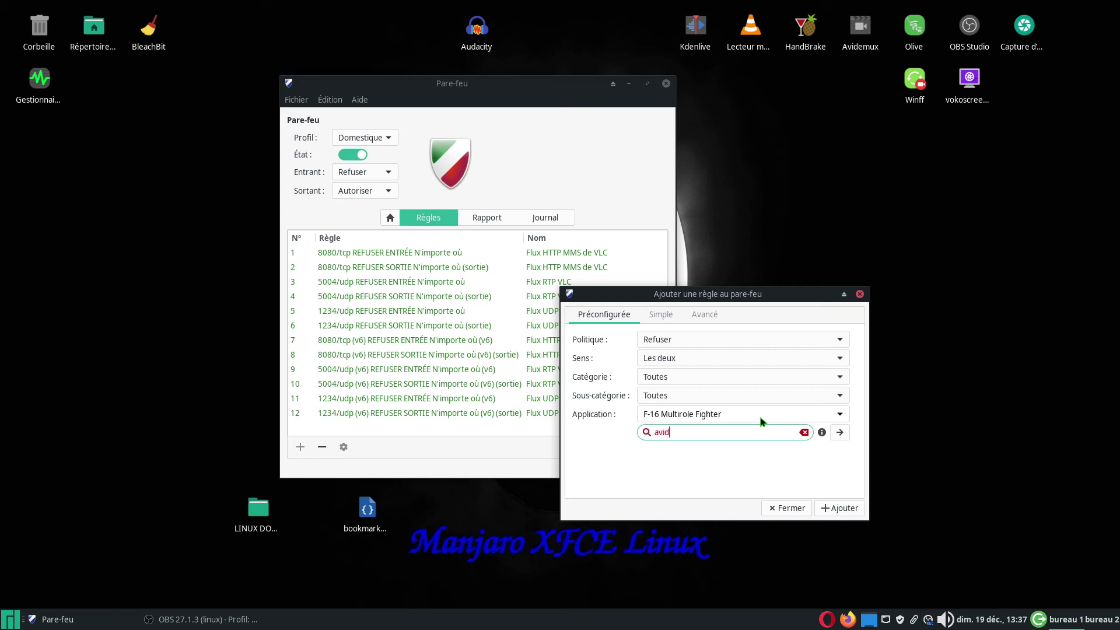
key(BackSpace)
text(d)
key(BackSpace)
click(837, 414)
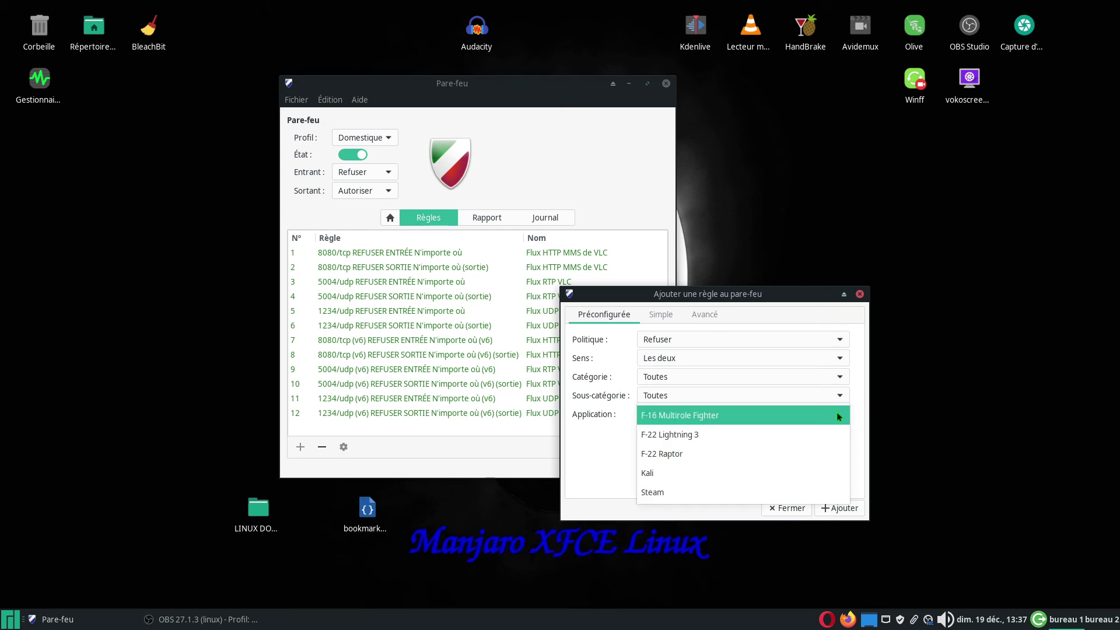
click(615, 455)
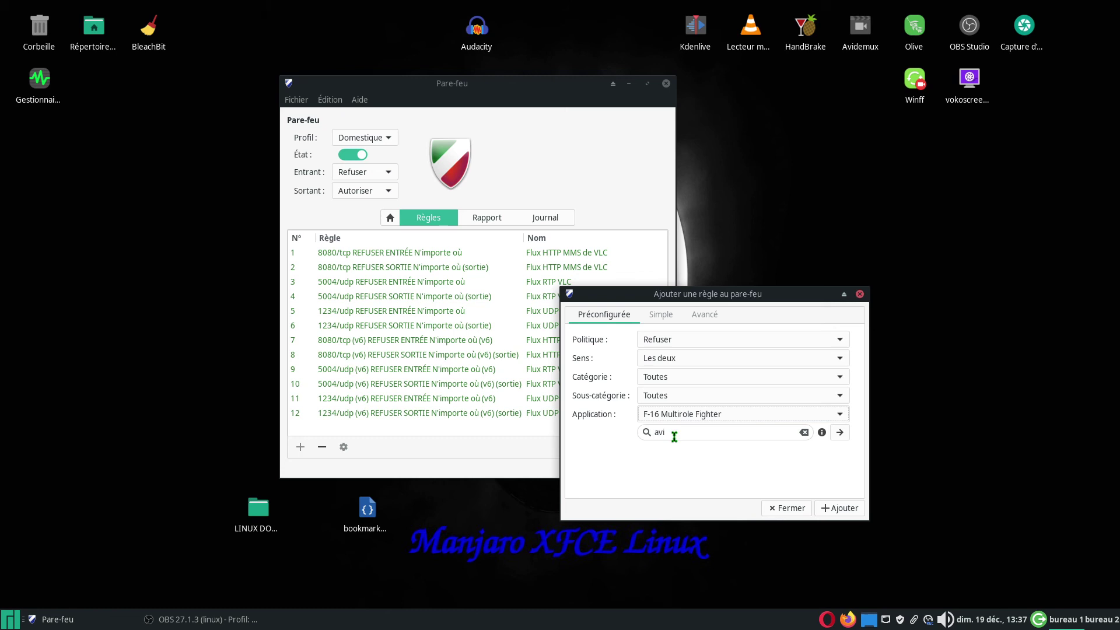
click(840, 414)
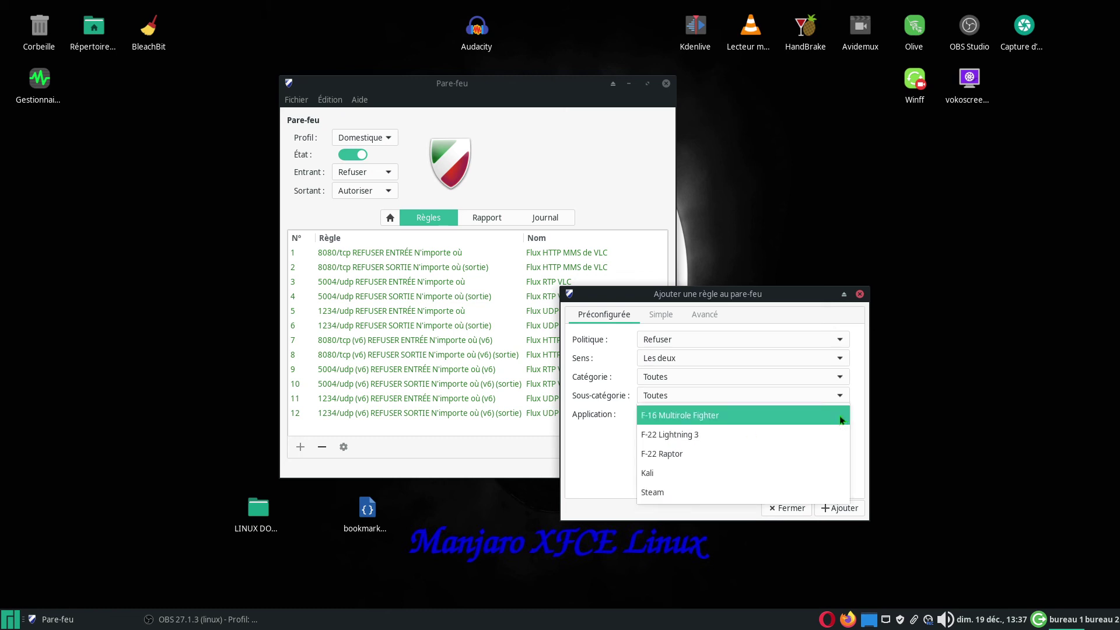
click(608, 467)
drag(675, 435, 653, 433)
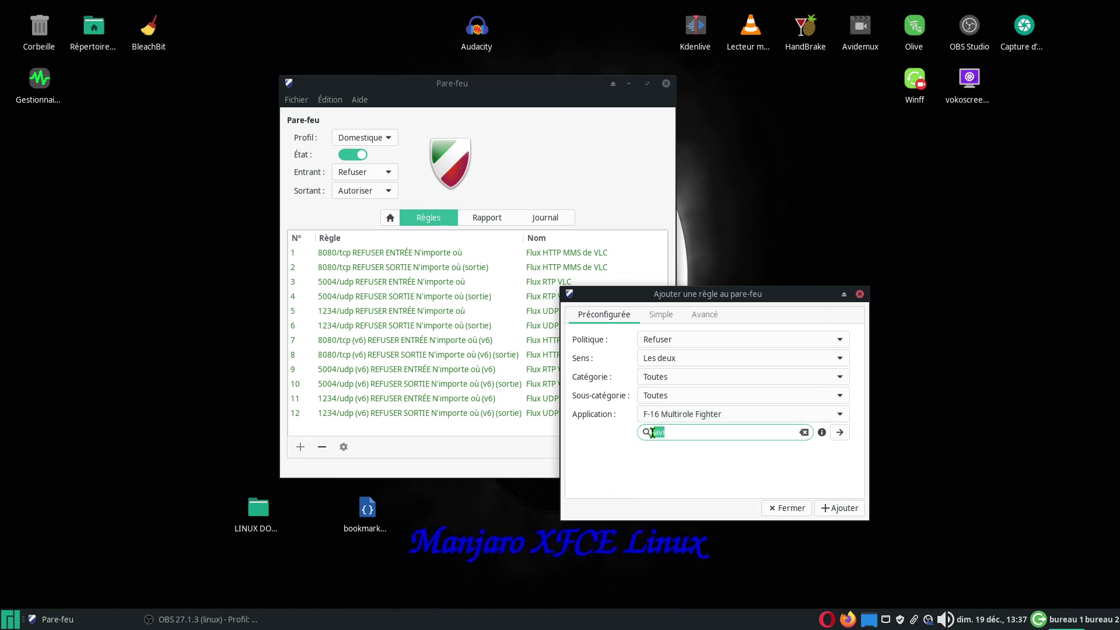
key(BackSpace)
click(841, 415)
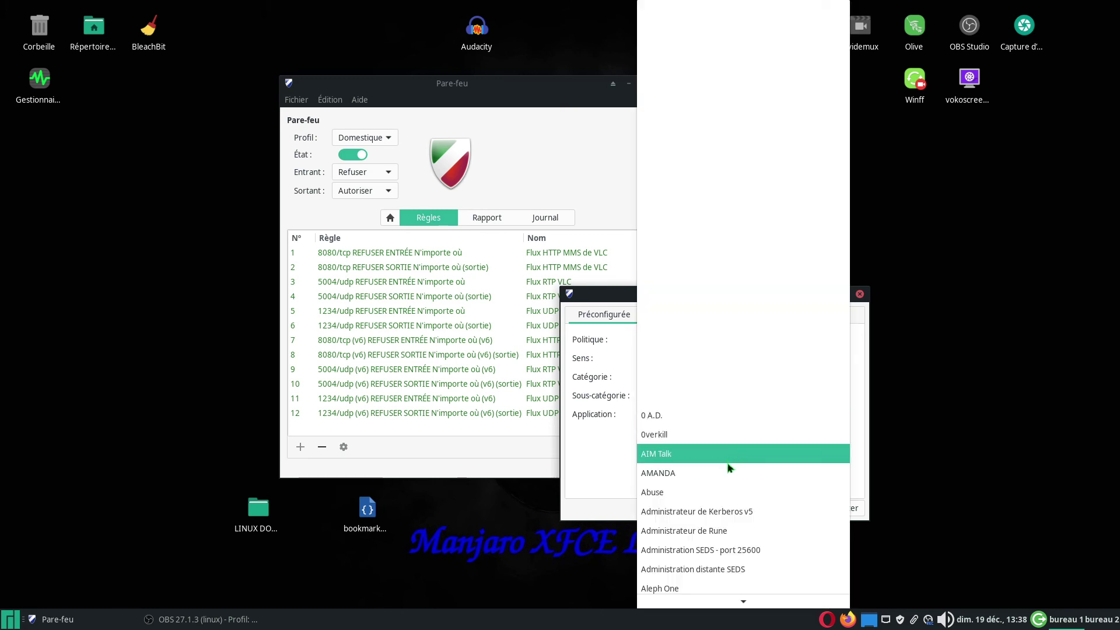
scroll(724, 487, down, 1)
scroll(723, 485, down, 6)
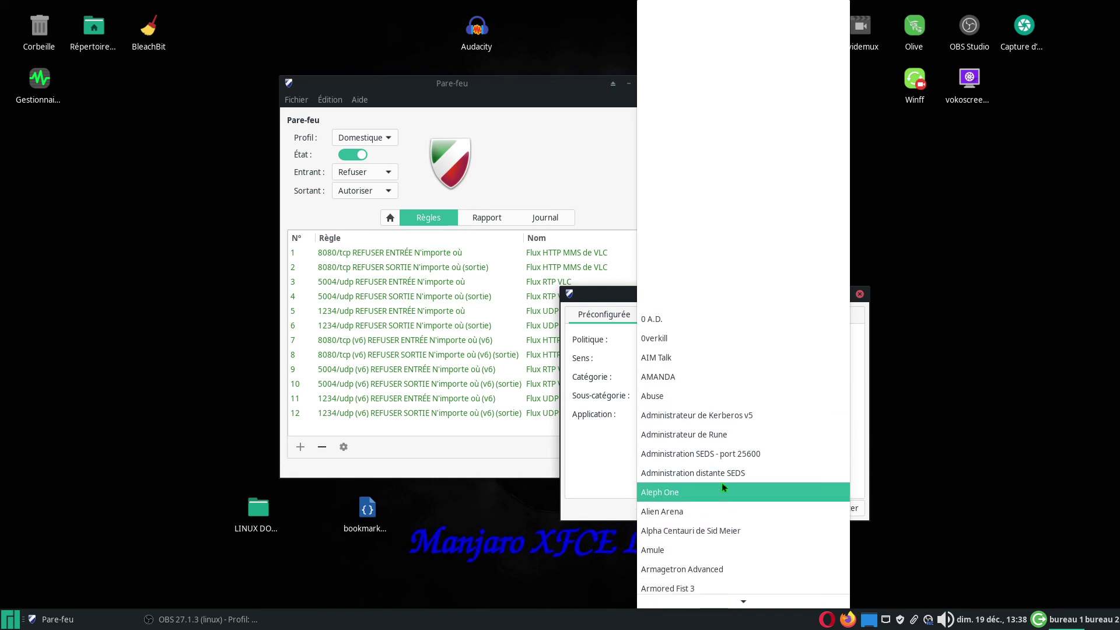
scroll(723, 479, down, 4)
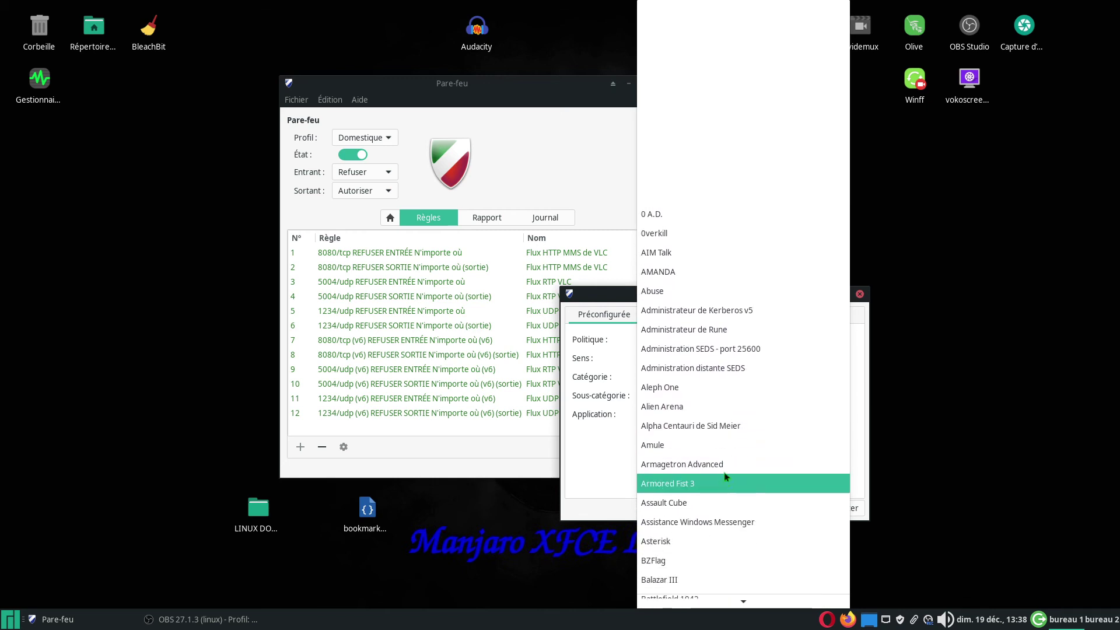
click(598, 457)
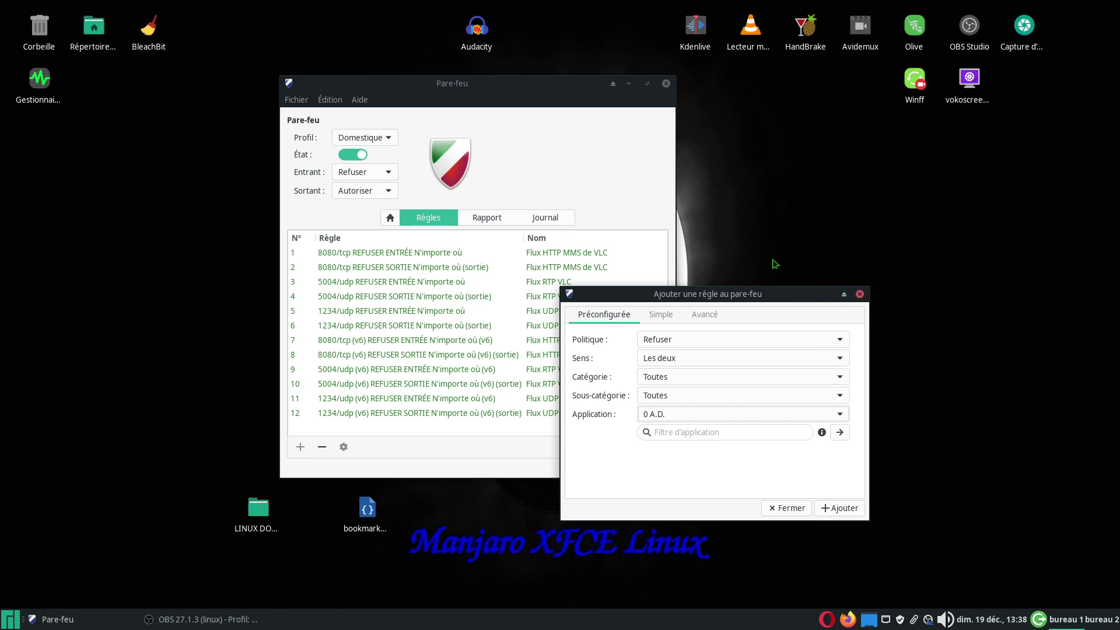
click(707, 432)
text(ha)
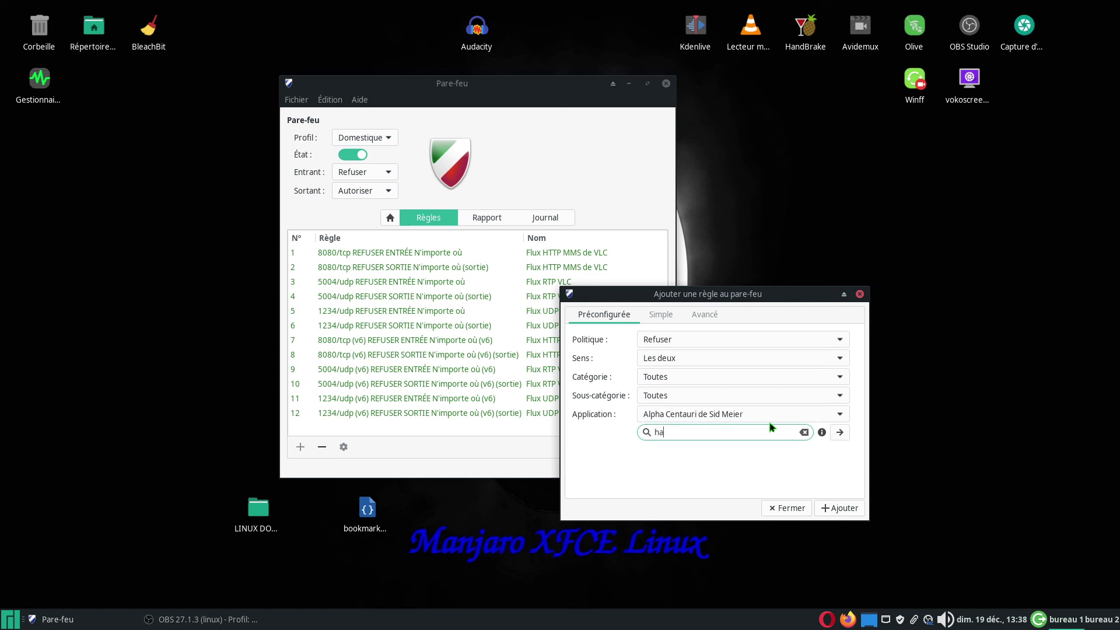
text(n)
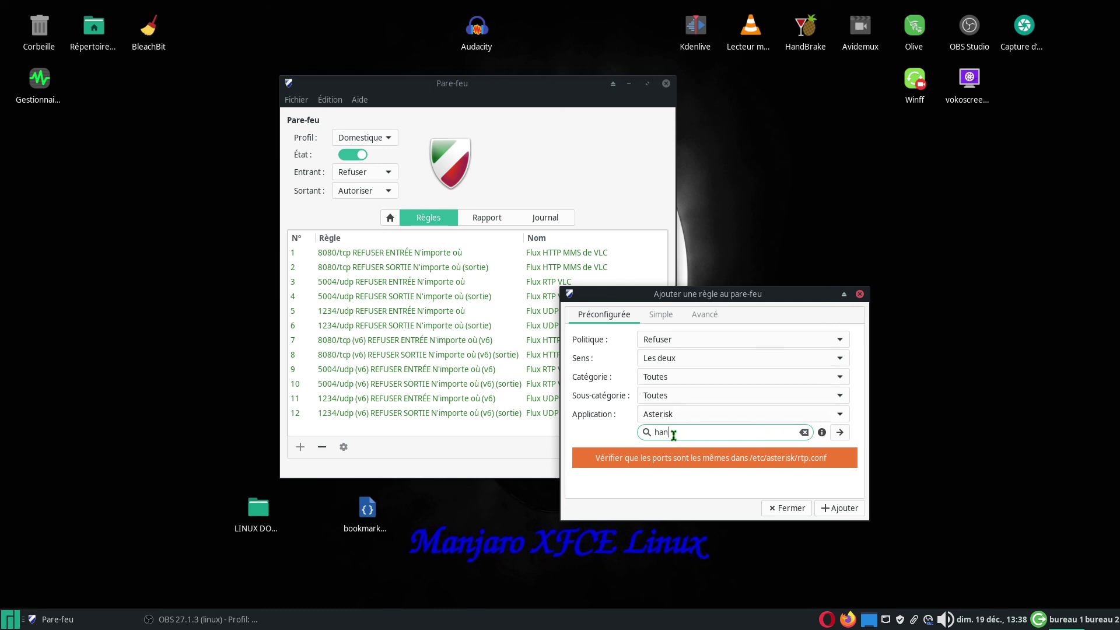
text(d)
click(840, 417)
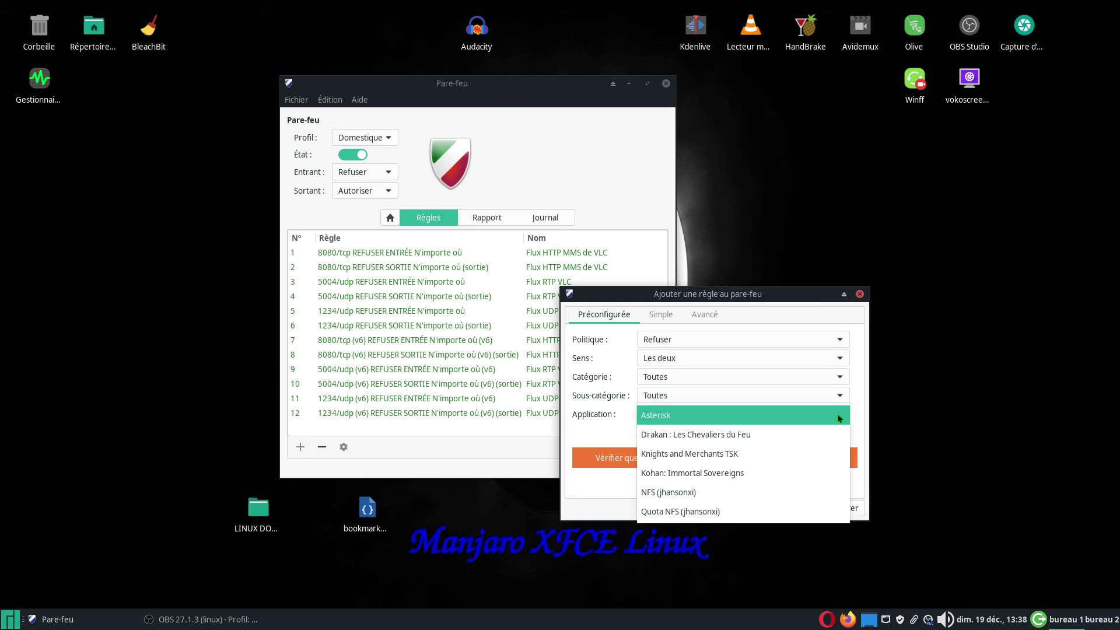
click(604, 431)
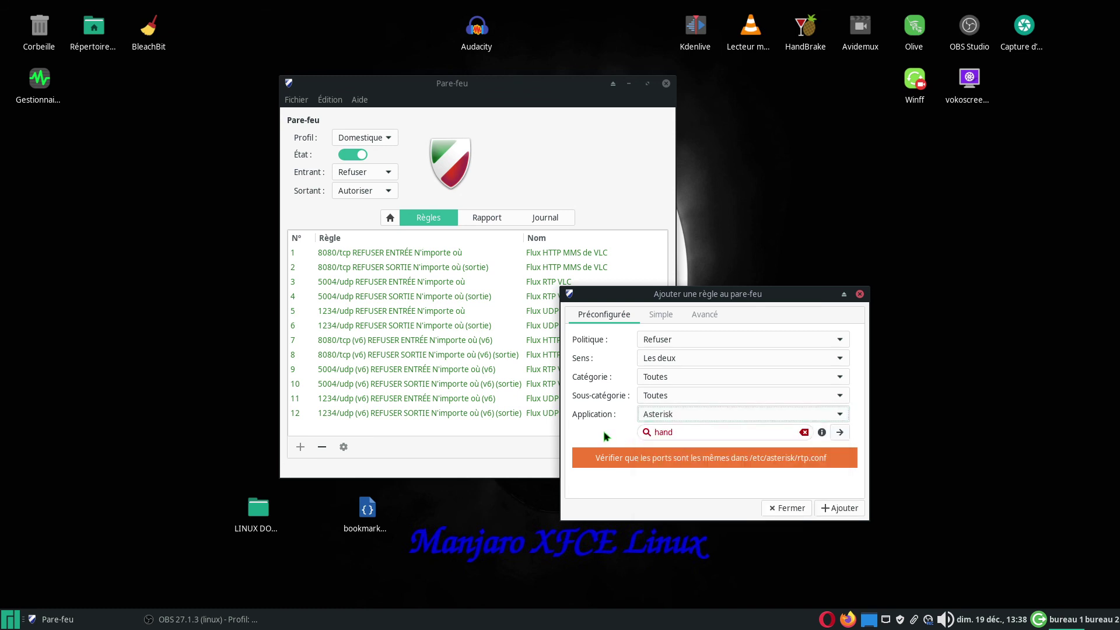
double_click(662, 433)
drag(657, 435, 655, 436)
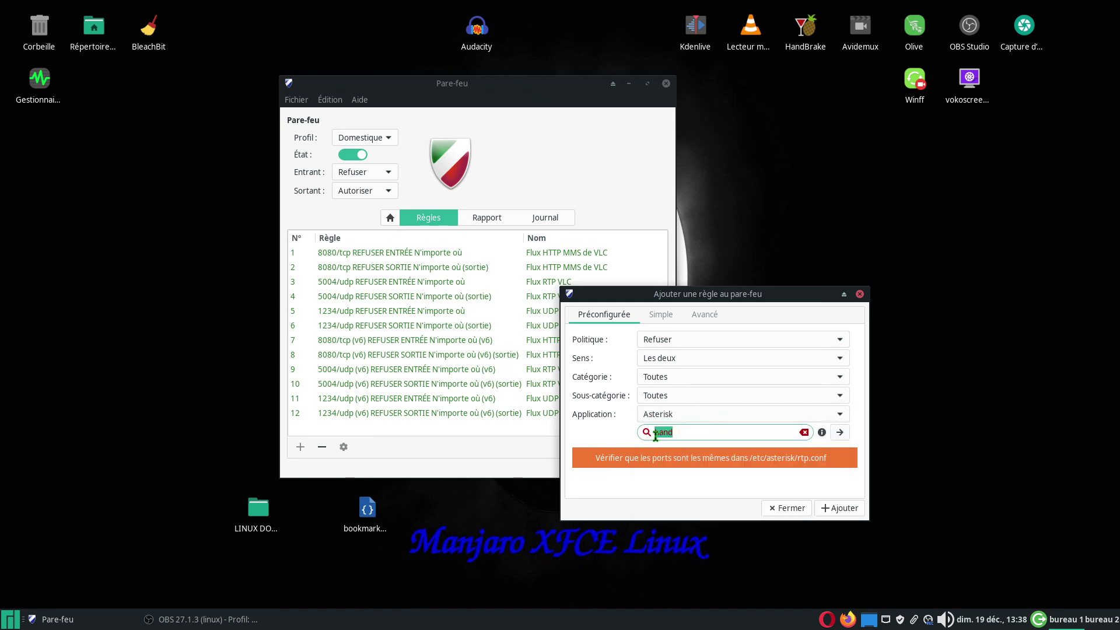
key(BackSpace)
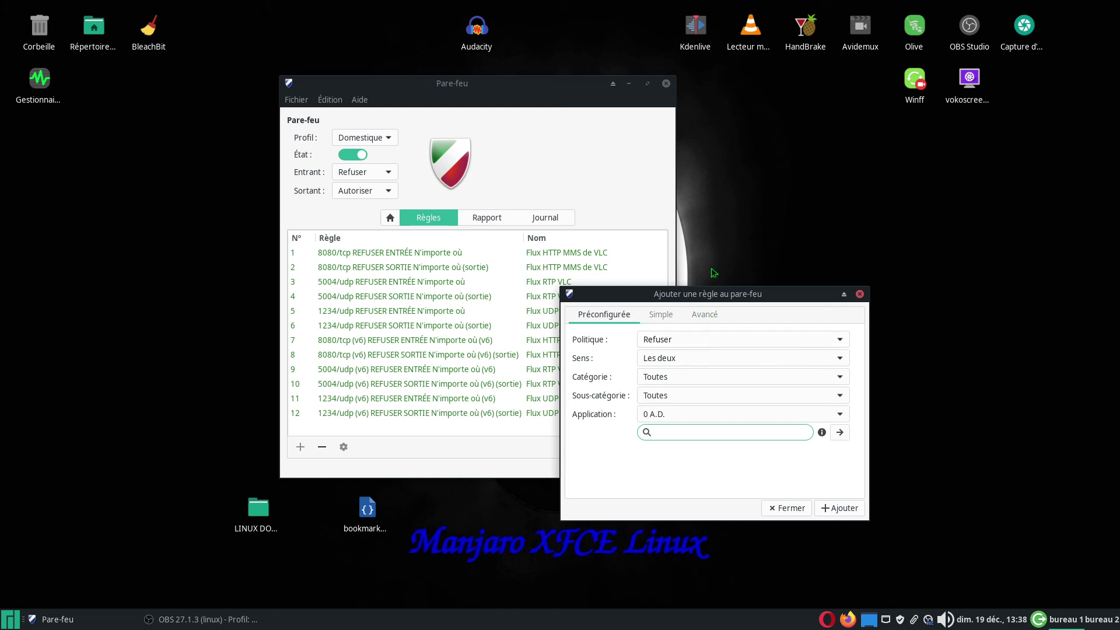
- Close the add-rule dialog and reposition the Pare-feu window
click(860, 295)
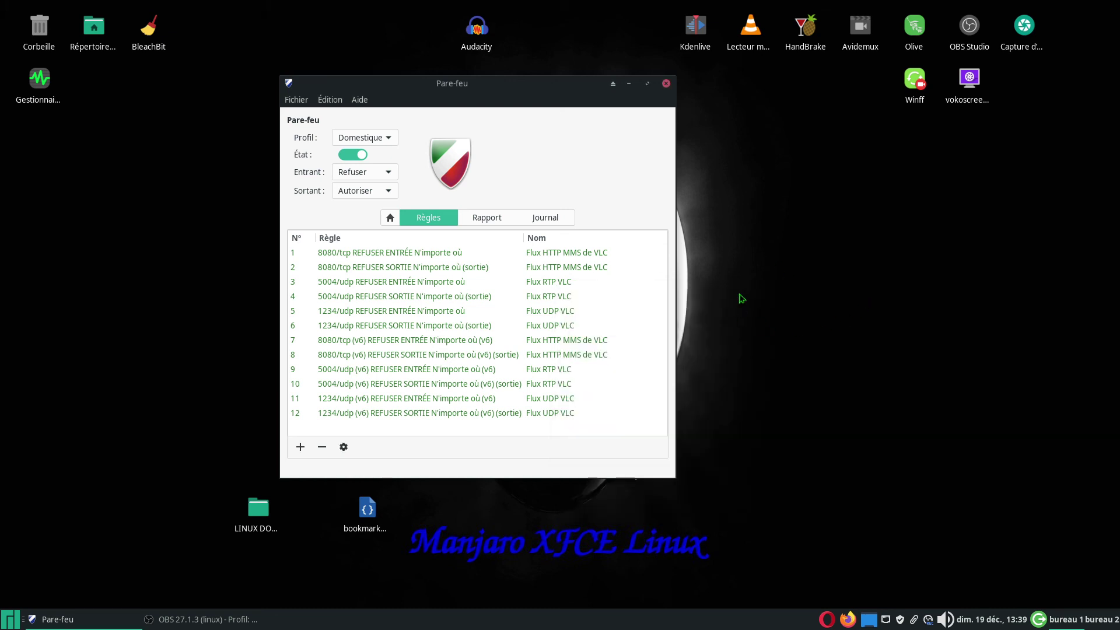
drag(526, 86, 547, 79)
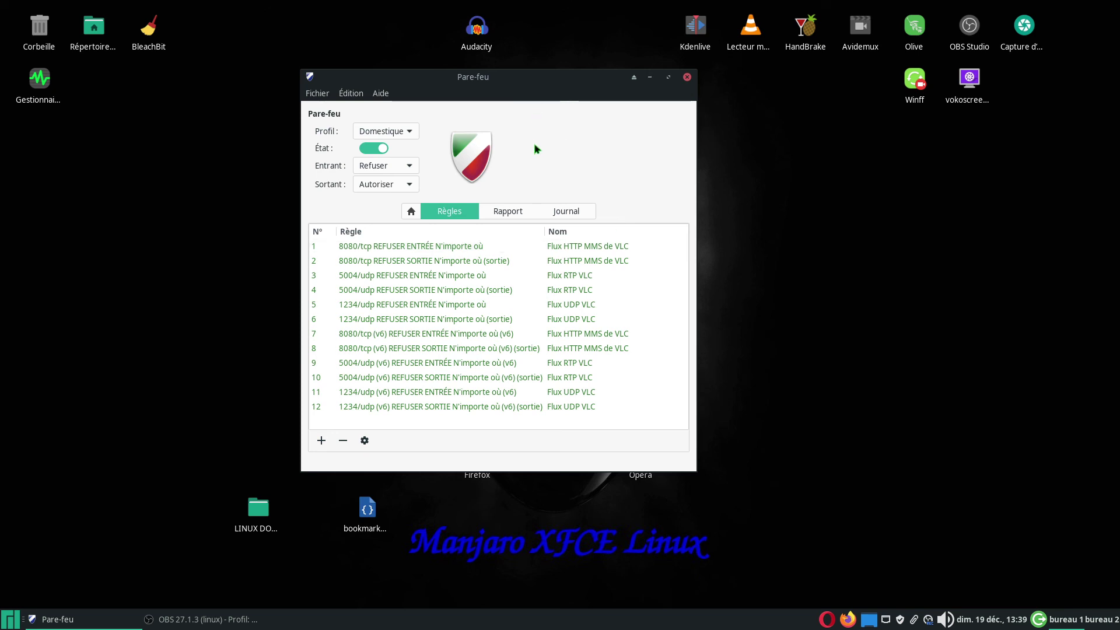
mouse_move(571, 82)
mouse_down()
mouse_move(550, 105)
mouse_move(559, 91)
mouse_up()
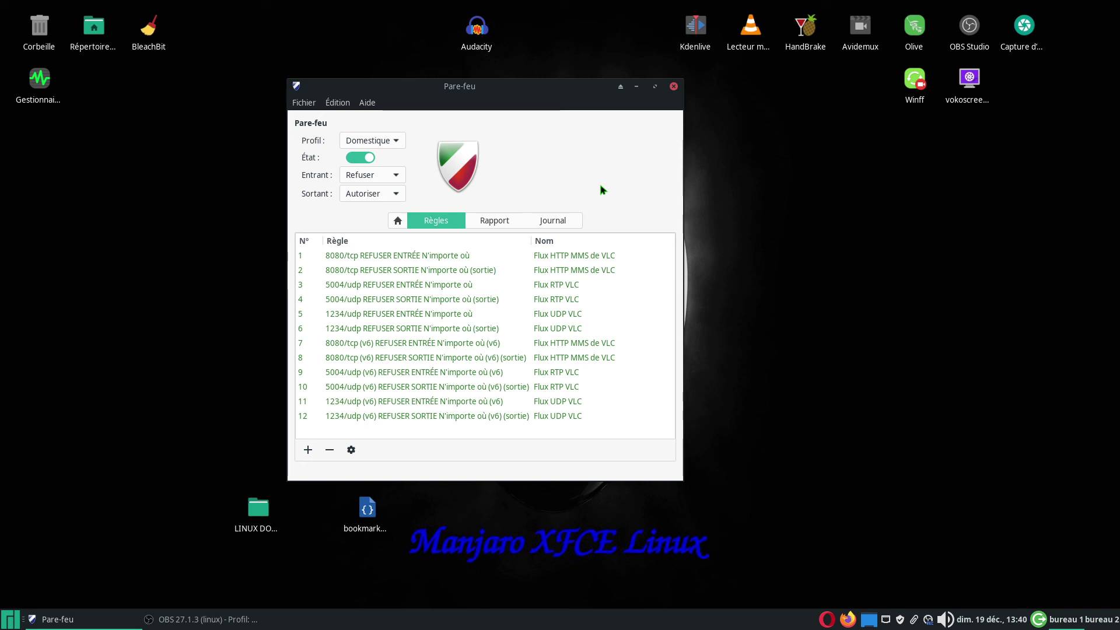
- Glance at the Rapport listening-ports view, return to Règles, and close the Pare-feu window
click(494, 220)
click(436, 220)
click(674, 85)
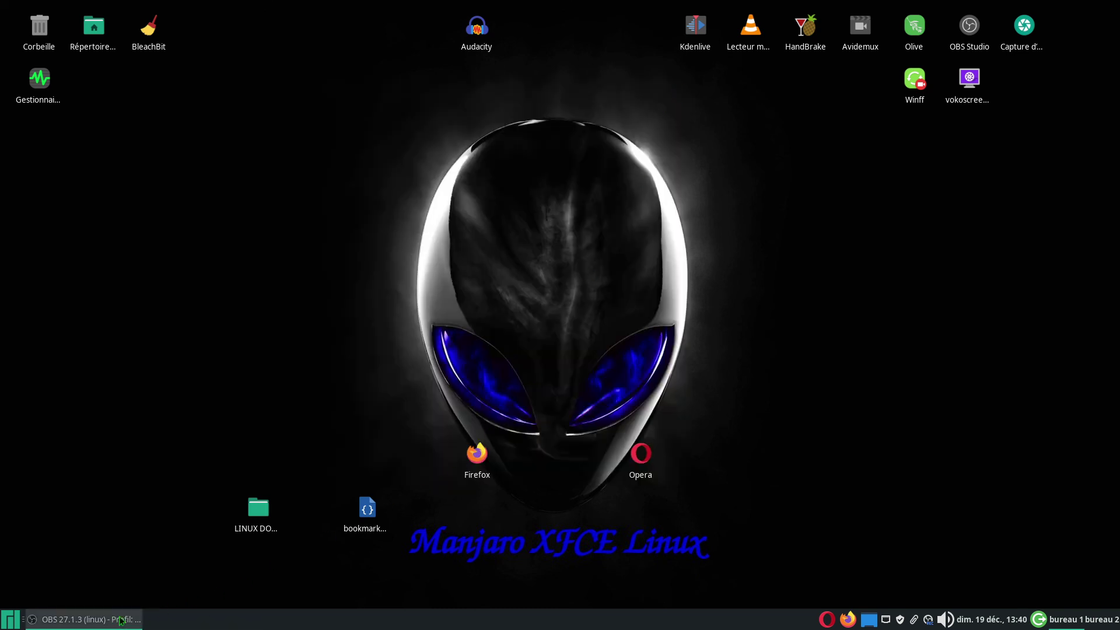